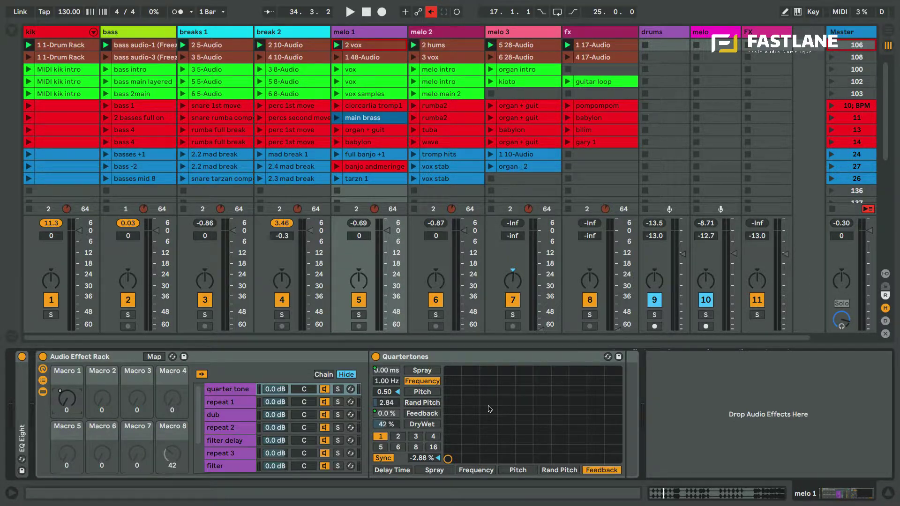
Step: Launch scene 106 and select and solo the melo 1 track
left_click(489, 409)
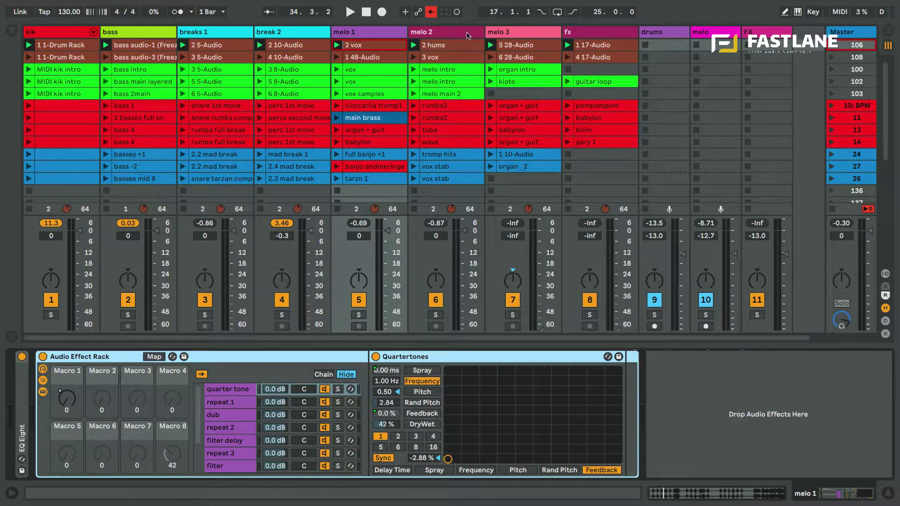
left_click(847, 49)
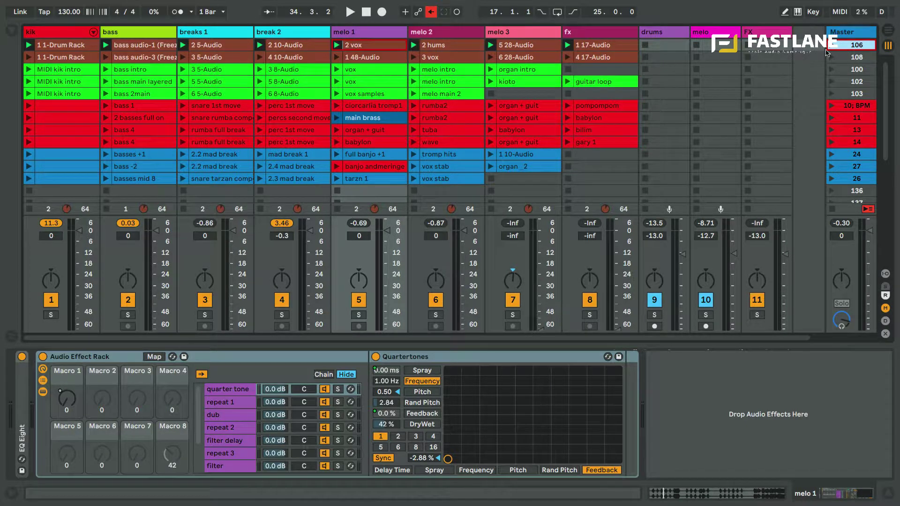
left_click(832, 47)
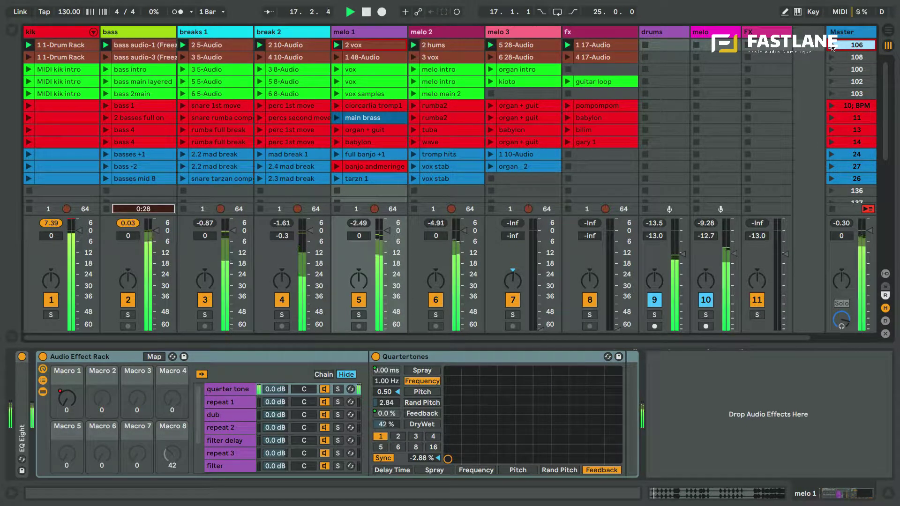
left_click(359, 317)
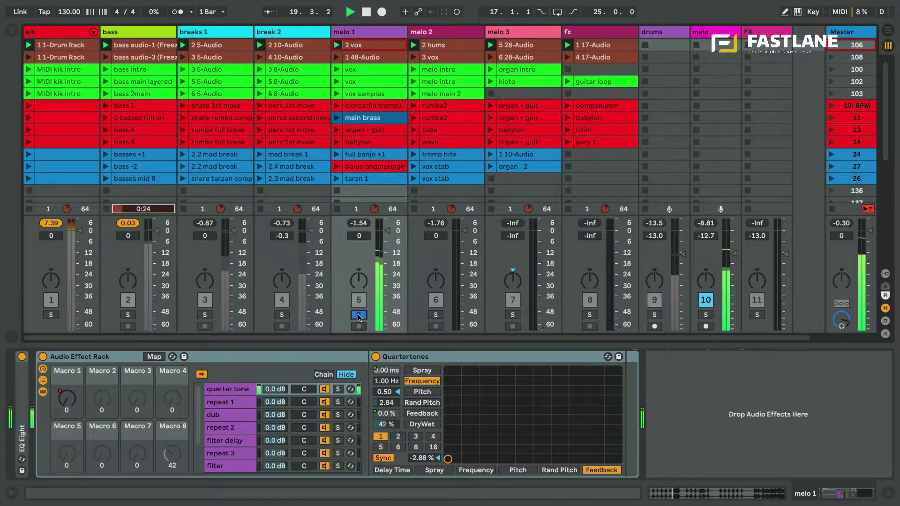
left_click(359, 318)
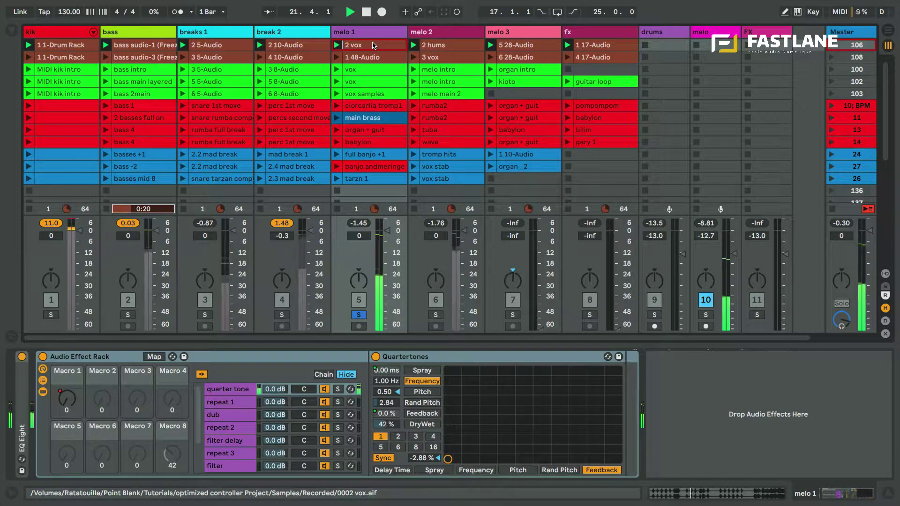
Step: Pick the quarter tone chain, then launch melo 1's 1 48-Audio and vox clips to switch chains
left_click(215, 387)
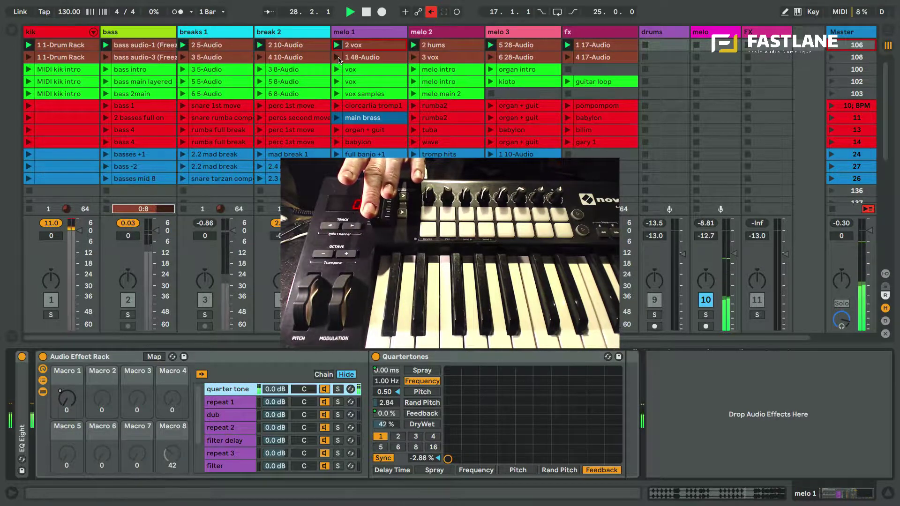
left_click(337, 57)
left_click(229, 402)
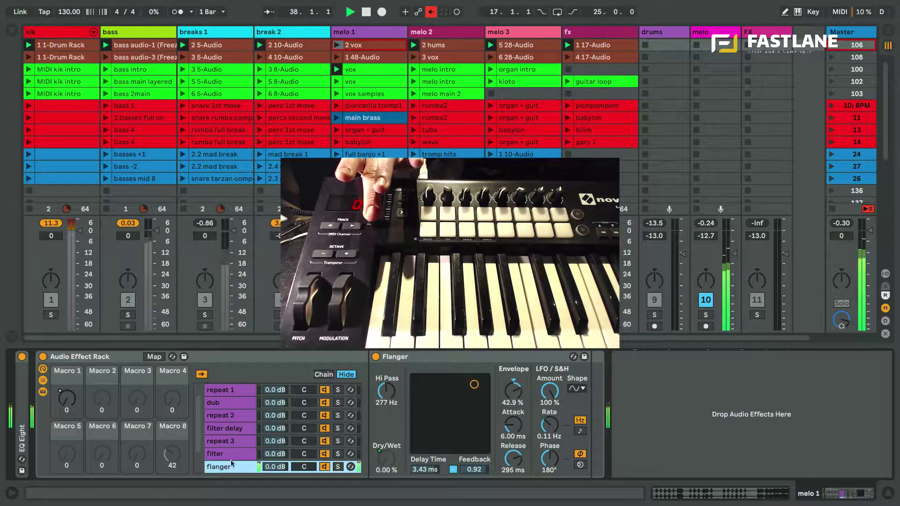
left_click(337, 83)
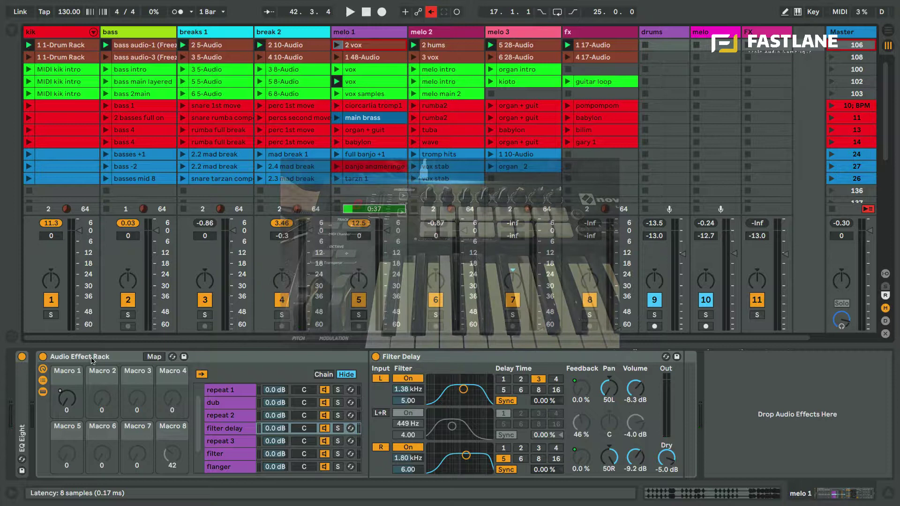
left_click(92, 359)
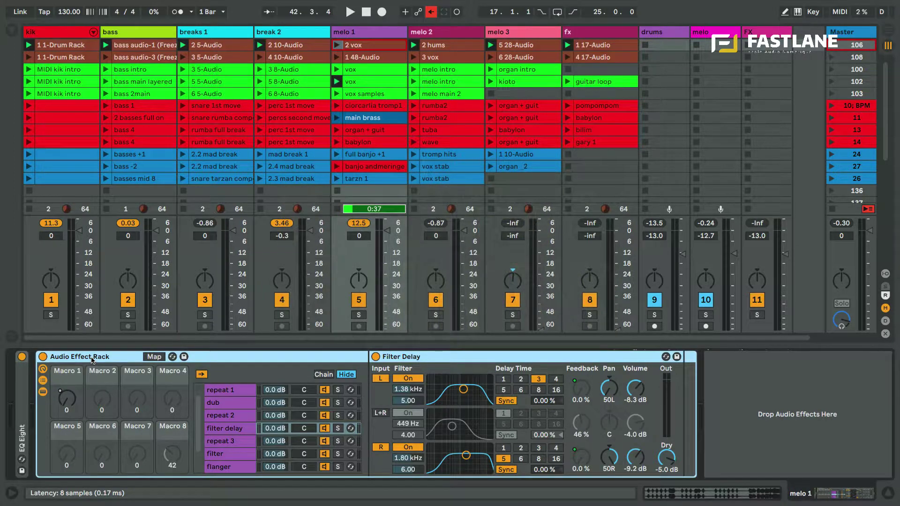
Step: Delete the old rack, drop an Audio Effect Rack after EQ Eight, and show its macros and chains
key("Delete")
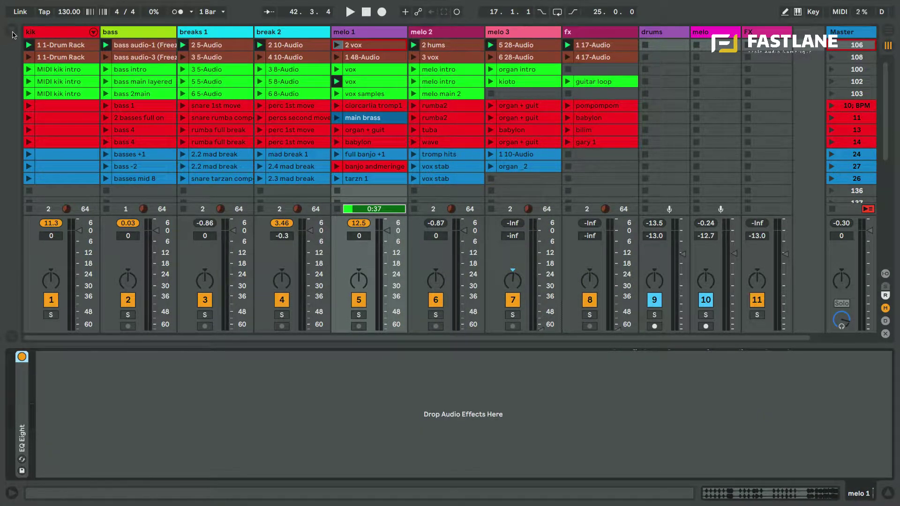
left_click(12, 34)
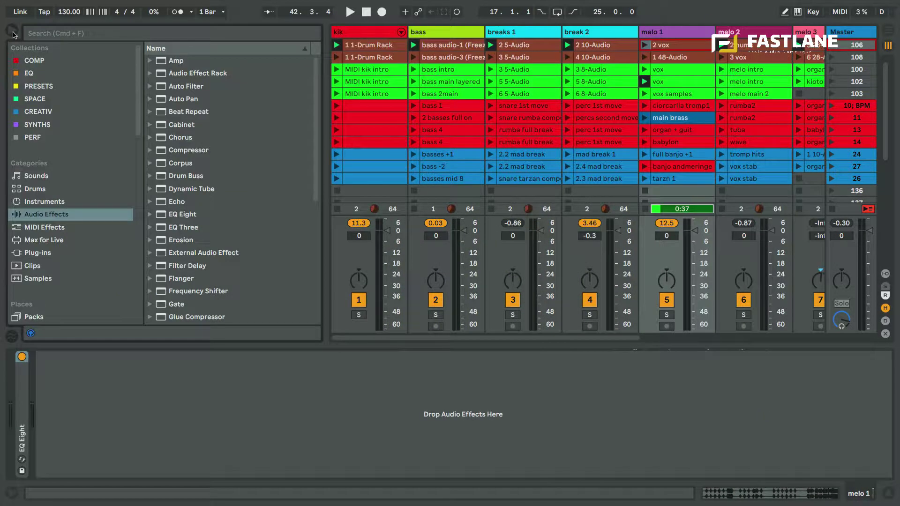
left_click(29, 216)
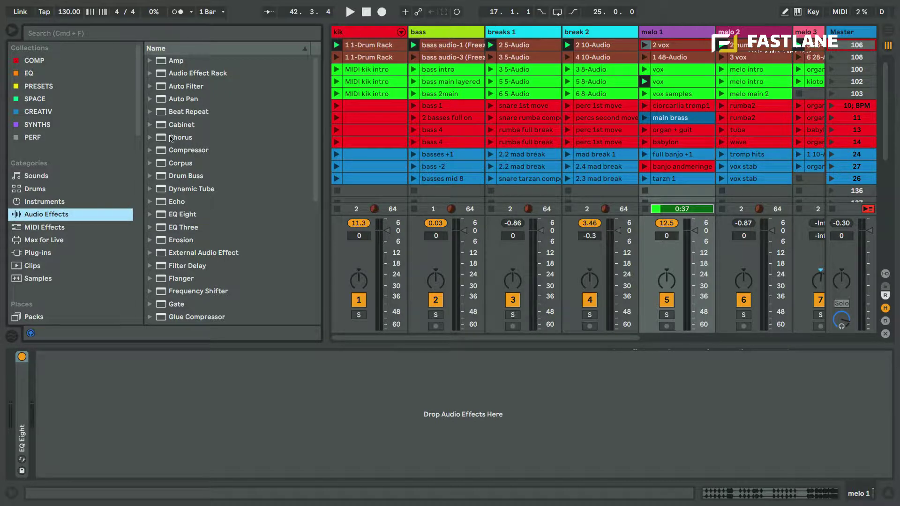
left_click_drag(178, 76, 204, 86)
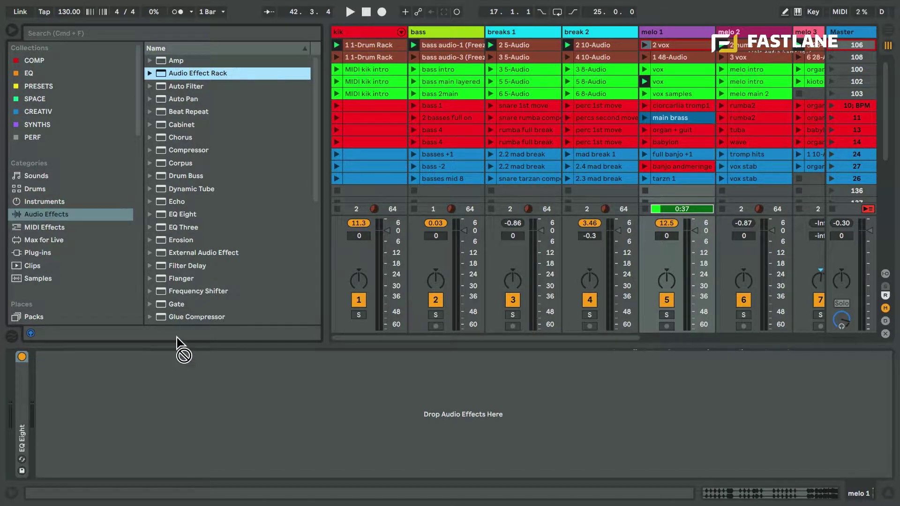
left_click_drag(176, 338, 149, 412)
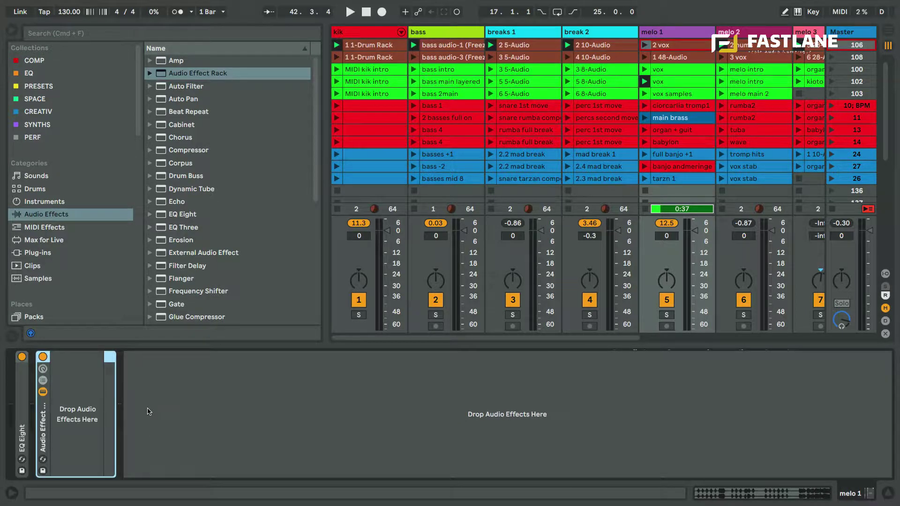
left_click(43, 368)
left_click(43, 380)
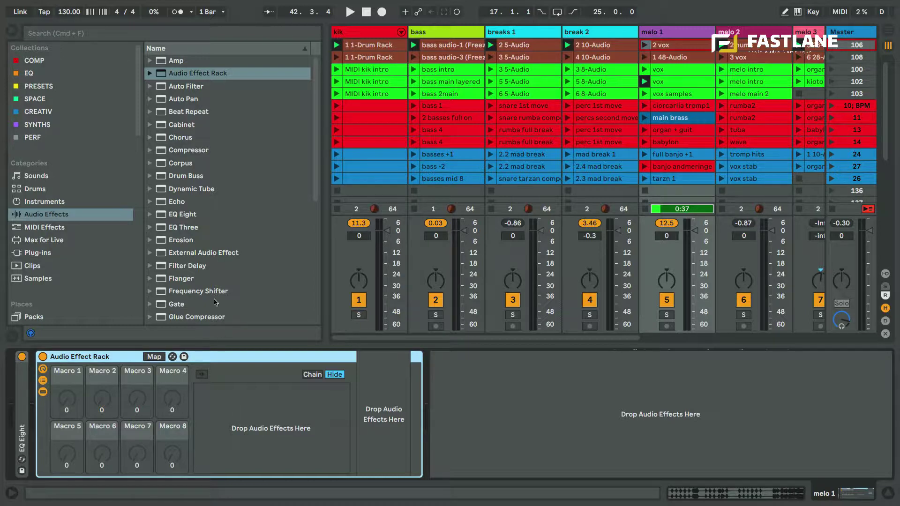
Step: Add Echo, Flanger and Redux from the browser as three rack chains
left_click_drag(178, 202, 249, 402)
left_click_drag(181, 279, 251, 424)
scroll(182, 304, "down", 5)
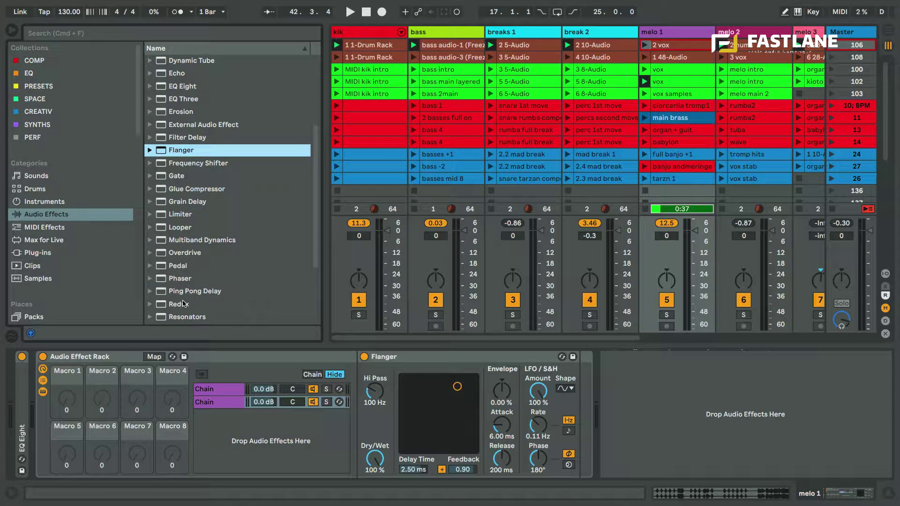
left_click_drag(182, 303, 220, 422)
Step: Rename the three chains echo, flanger and redux
left_click(212, 389)
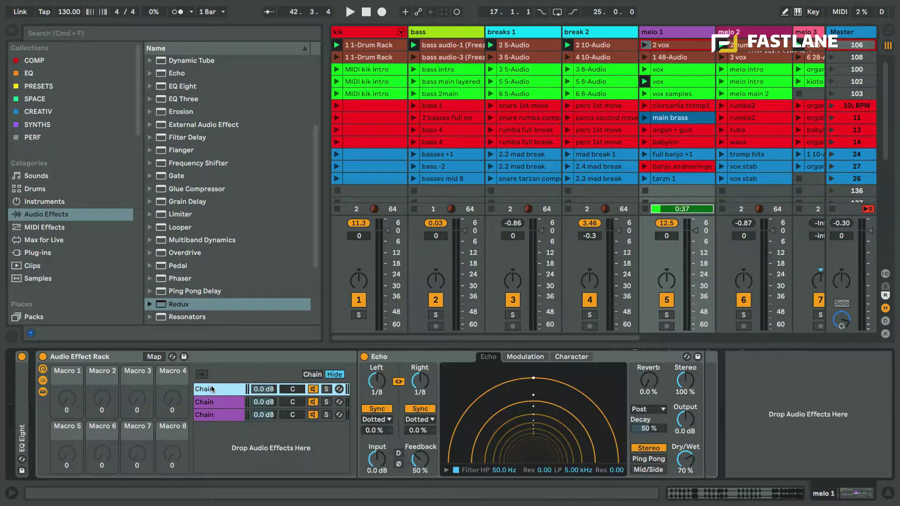
key("super+r")
type("ec")
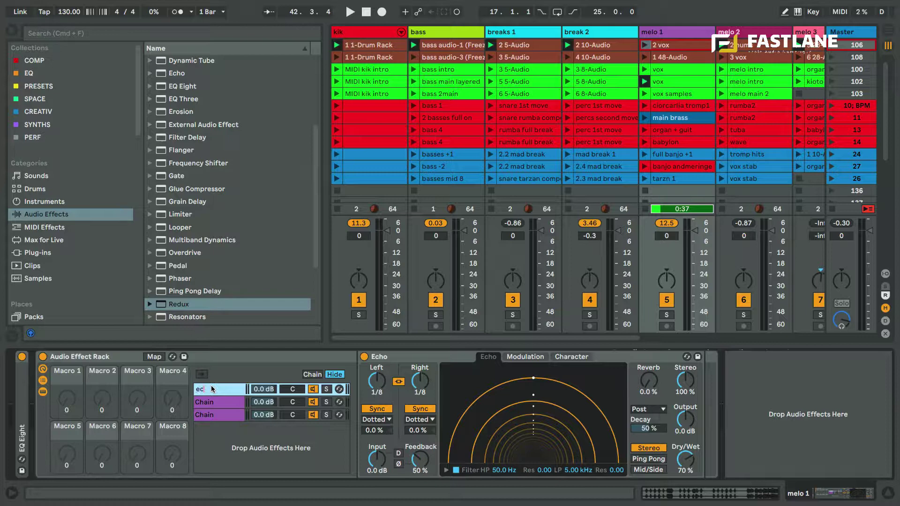
left_click(214, 402)
key("super+r")
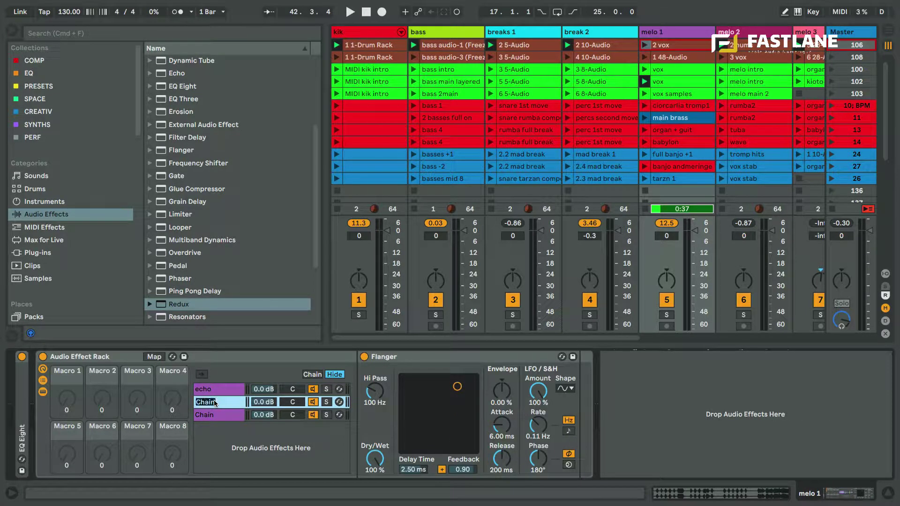
type("flanger")
left_click(219, 412)
type("red")
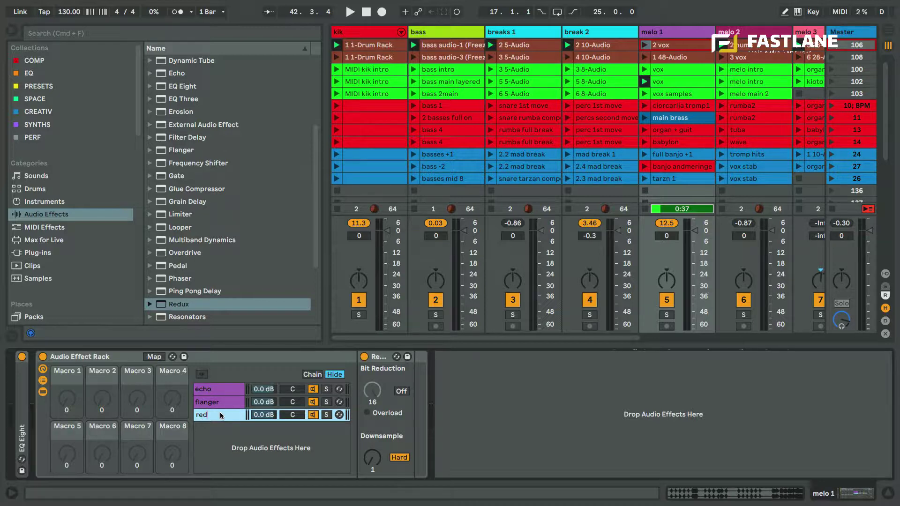
type("ux")
key("Return")
left_click(218, 393)
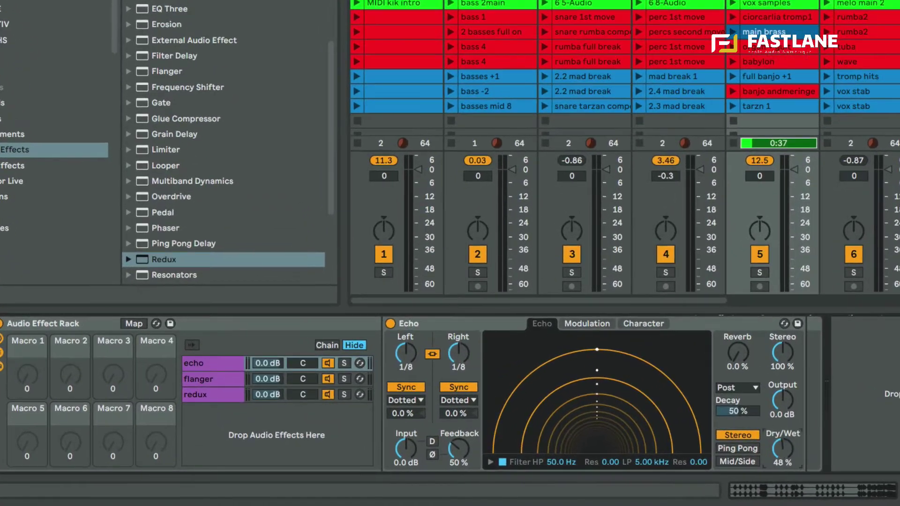
Step: Set Echo's Dry/Wet to 40%, map it and Feedback to Macro 1, and lower the Dry/Wet mapping maximum
left_click_drag(685, 458, 683, 466)
right_click(780, 456)
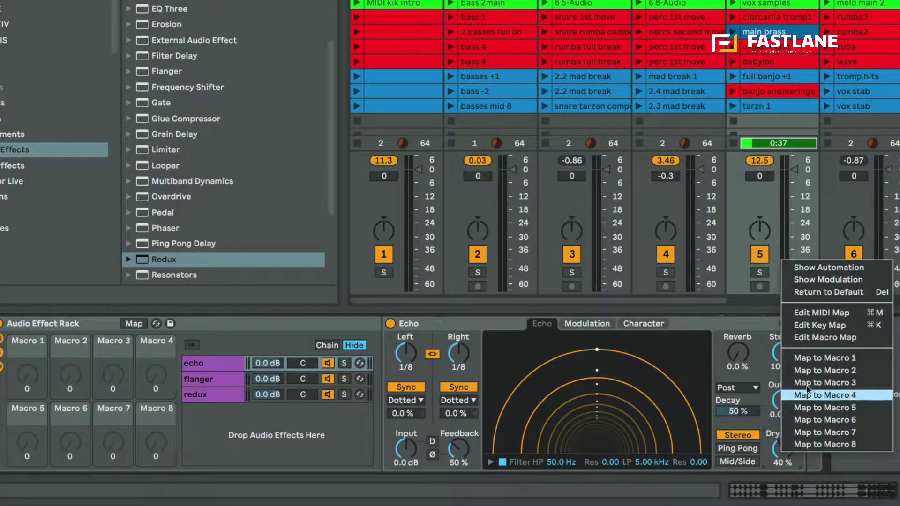
left_click(811, 360)
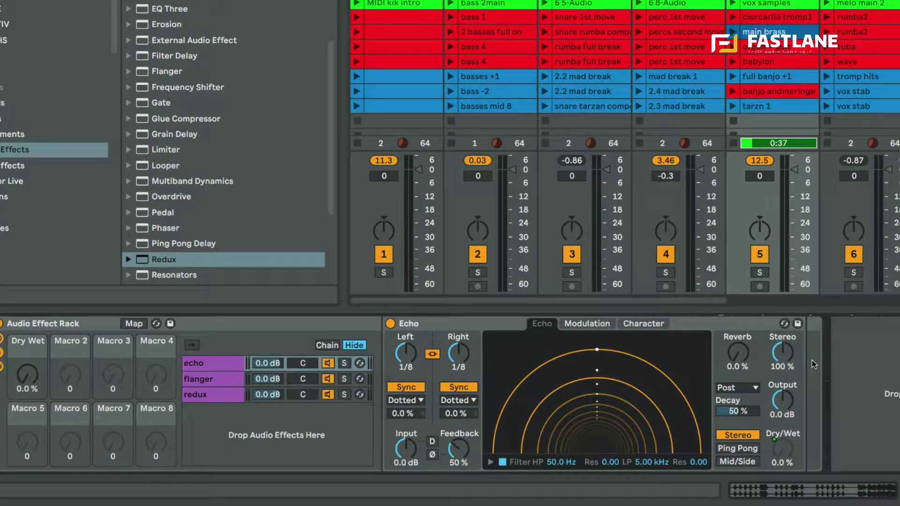
right_click(454, 453)
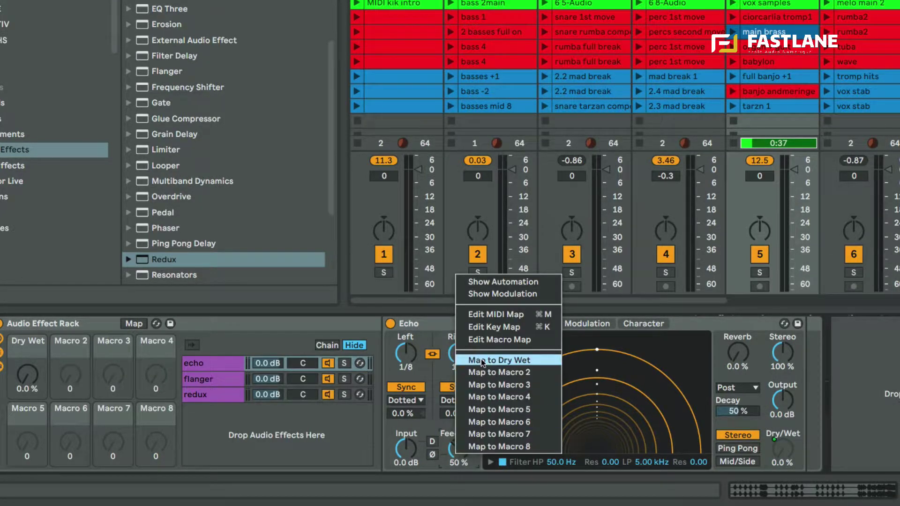
left_click(527, 358)
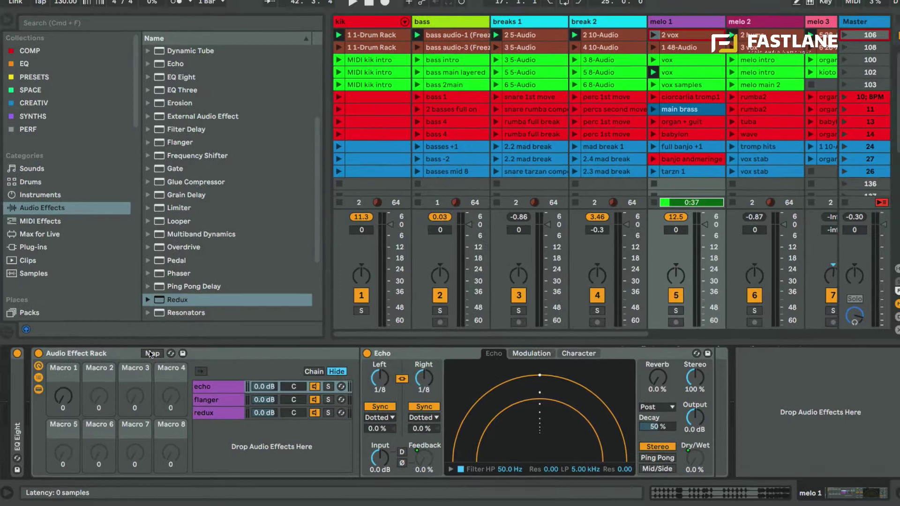
left_click(146, 344)
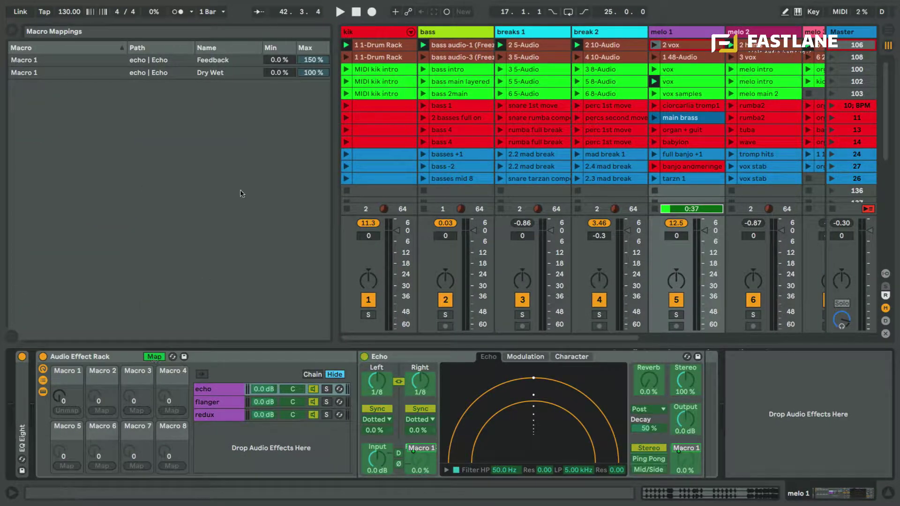
mouse_move(311, 73)
left_mouse_down()
mouse_move(311, 91)
mouse_move(312, 75)
left_mouse_up()
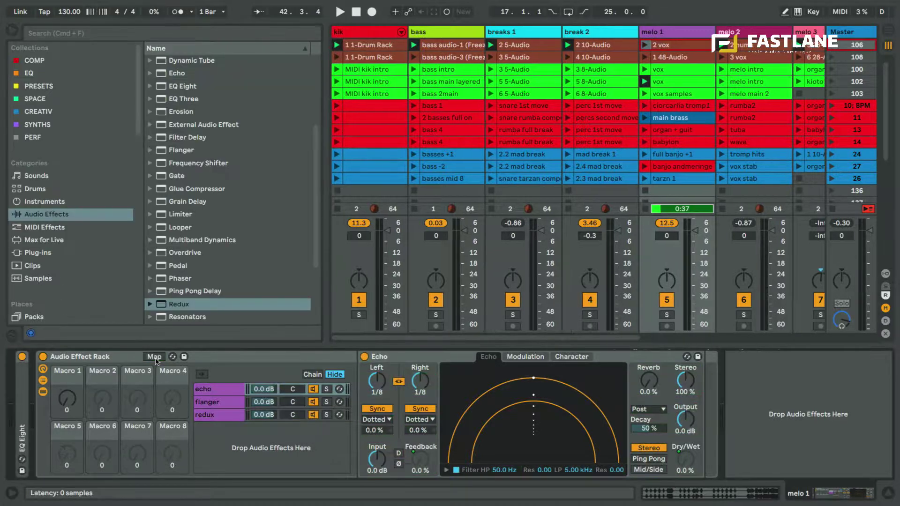
Step: Map the Flanger's Dry/Wet and Redux's Downsample to Macro 1
left_click(204, 403)
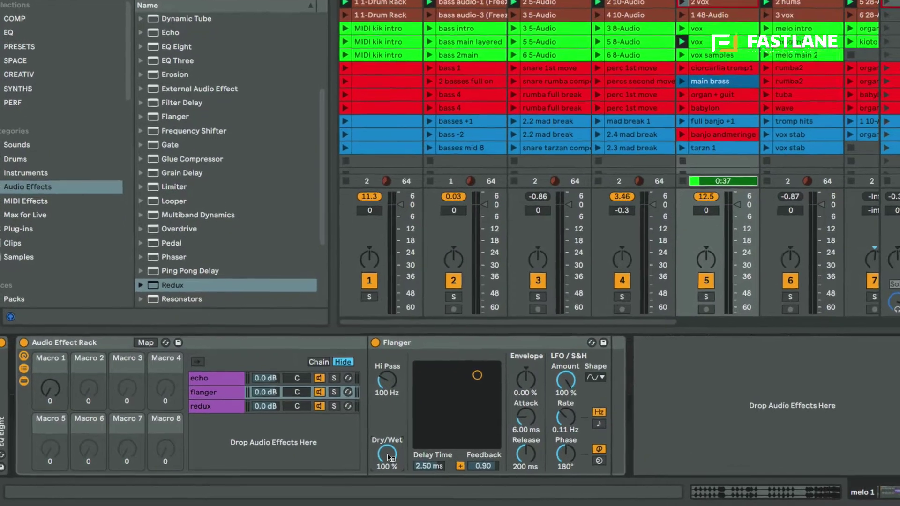
right_click(375, 461)
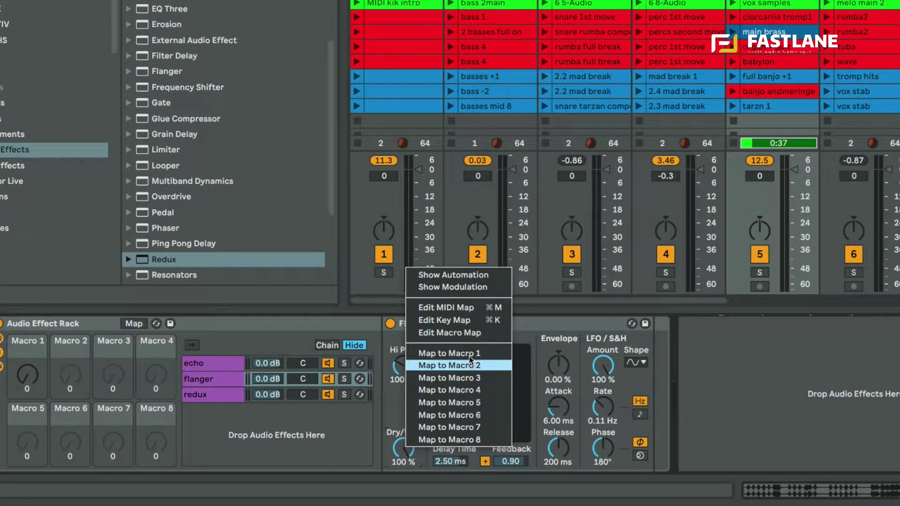
left_click(470, 353)
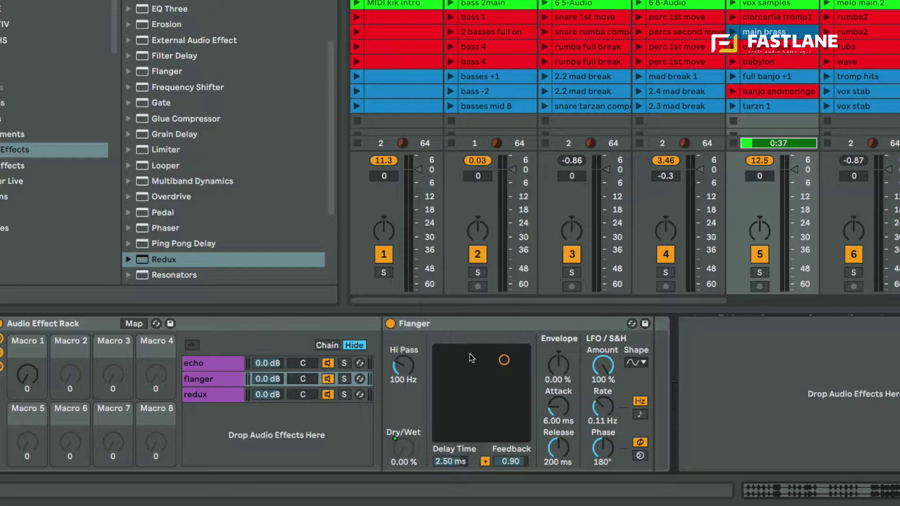
left_click(194, 395)
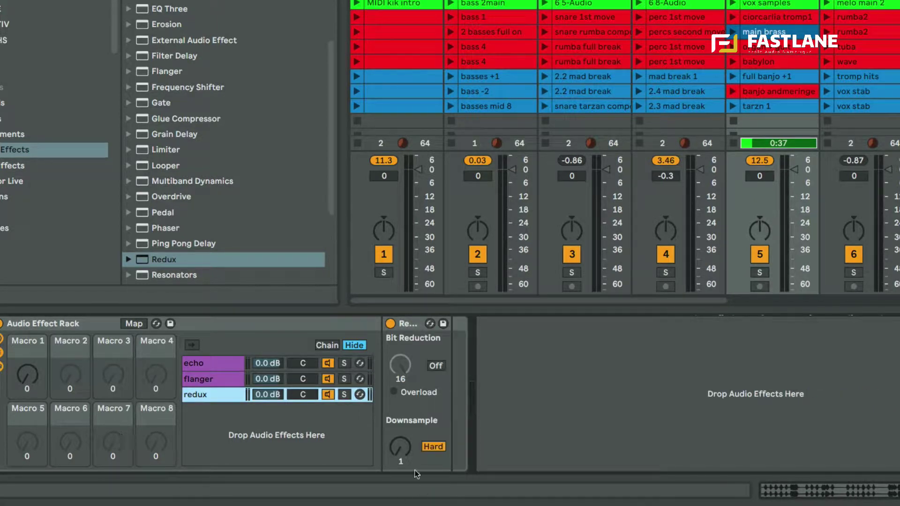
right_click(402, 456)
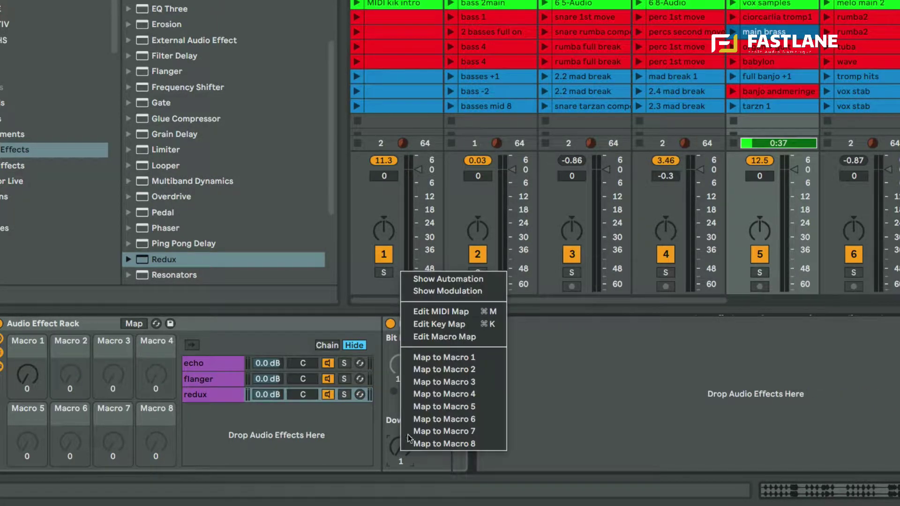
left_click(426, 359)
Step: Narrow the Downsample mapping to a 1–13 range and leave map mode
left_click(134, 323)
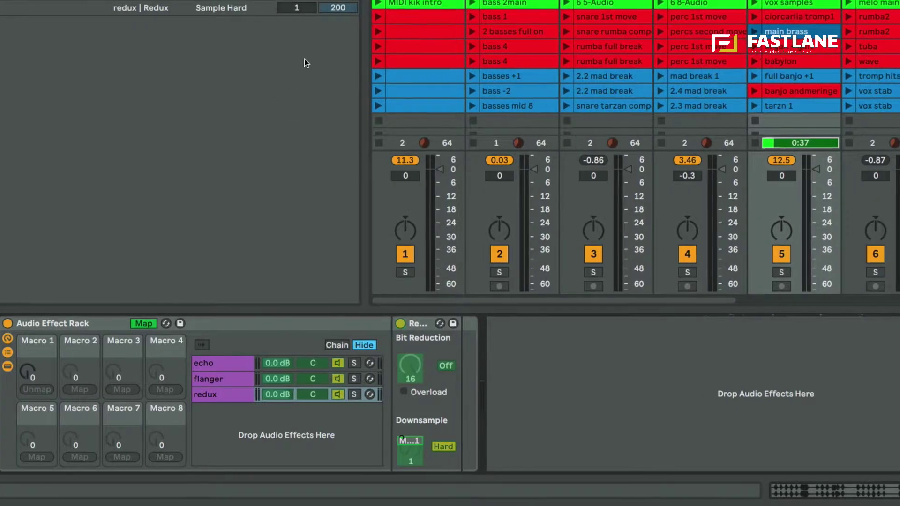
left_click_drag(387, 6, 387, 70)
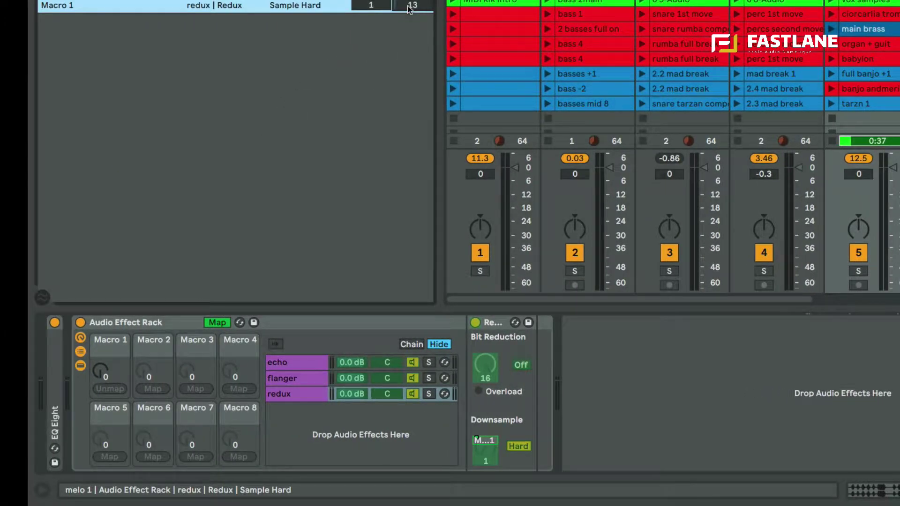
left_click(217, 322)
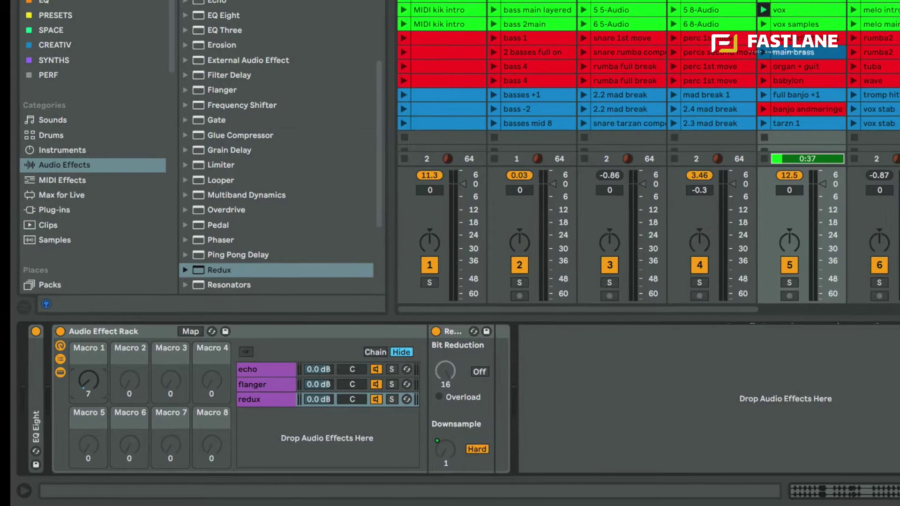
Step: Sweep Macro 1 while viewing the flanger and echo devices to test mappings, then show the chain-select editor
left_click_drag(96, 378, 81, 394)
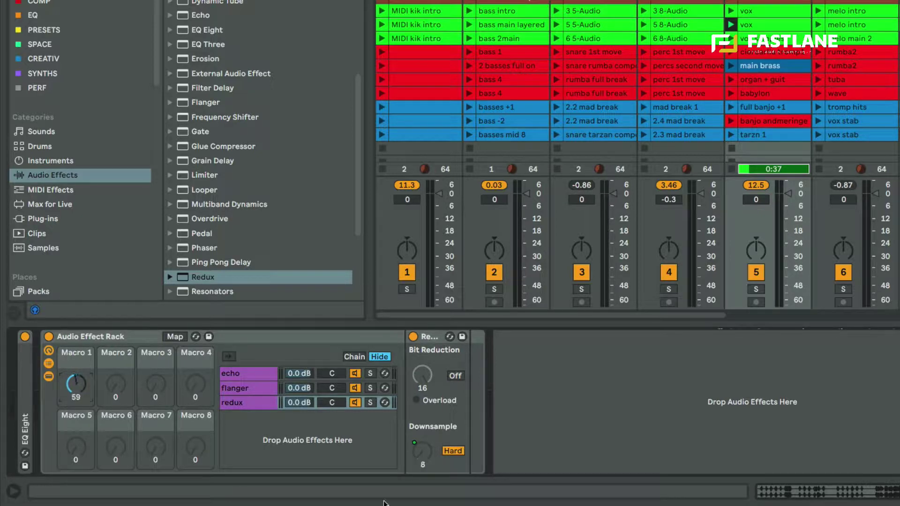
left_click(272, 389)
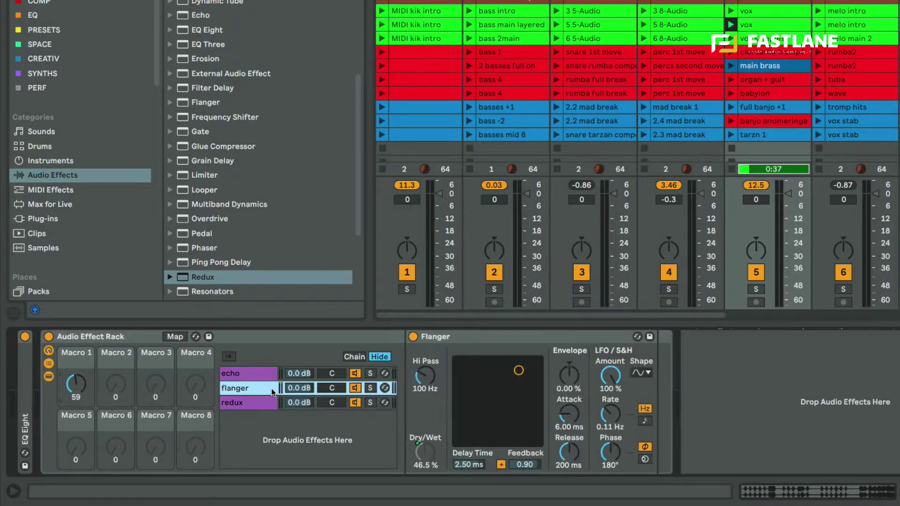
left_click_drag(77, 385, 77, 412)
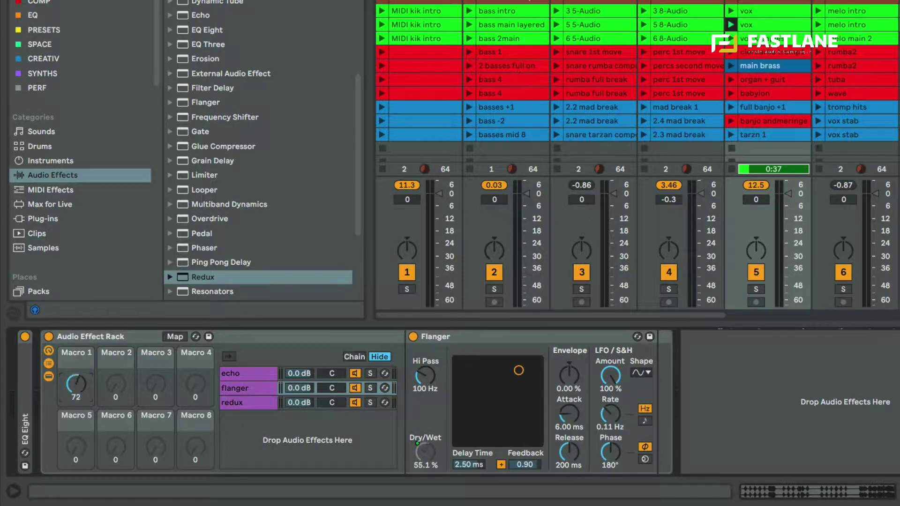
left_click(237, 374)
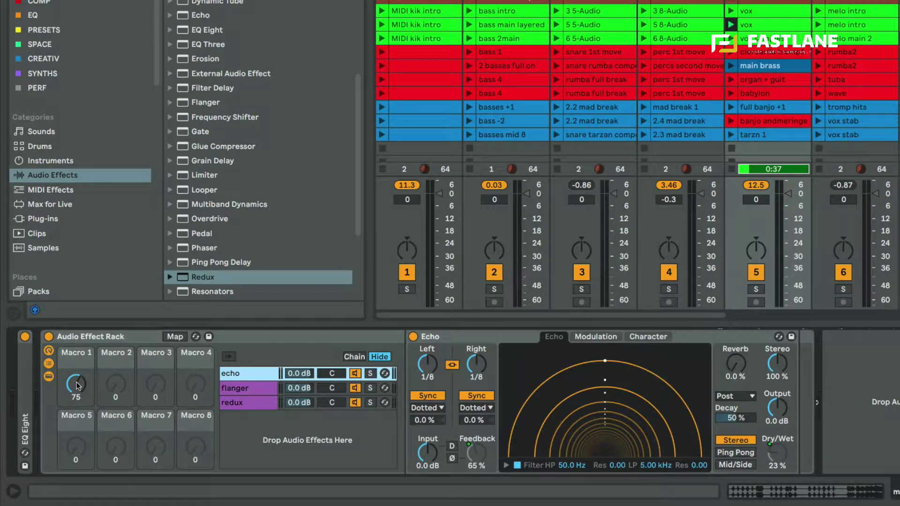
left_click_drag(78, 385, 76, 422)
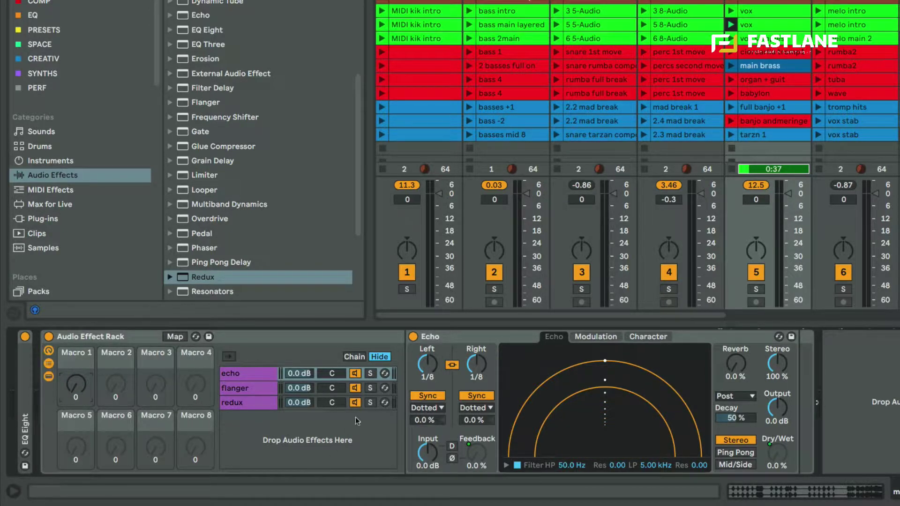
left_click(354, 357)
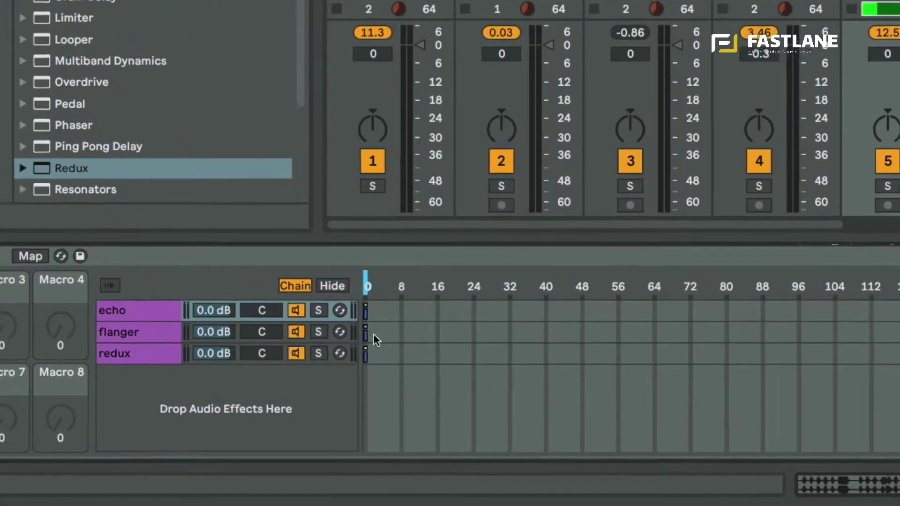
Step: Set the echo, flanger and redux chain-select zones to 0, 1 and 2, then solo melo 1
mouse_move(370, 315)
left_mouse_down()
mouse_move(373, 283)
mouse_move(364, 309)
mouse_move(372, 354)
left_mouse_up()
left_click(365, 331)
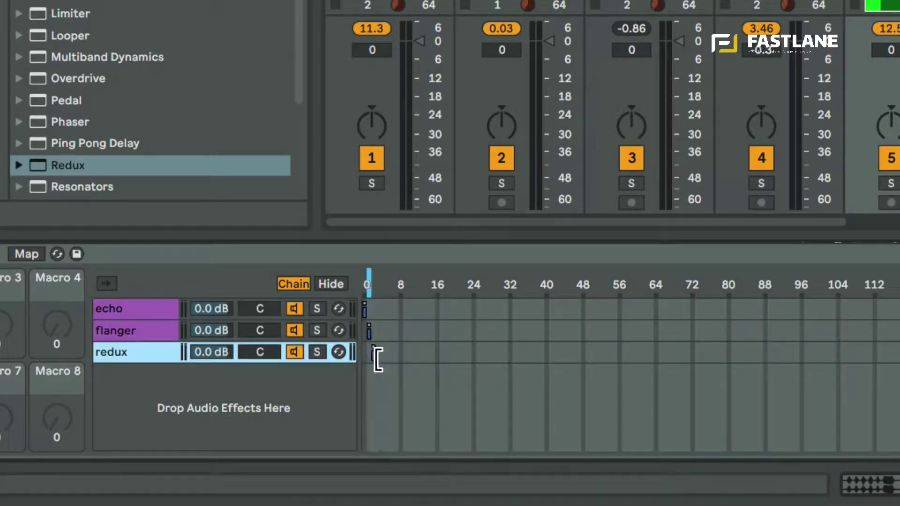
left_click(368, 285)
mouse_move(365, 283)
left_mouse_down()
mouse_move(373, 283)
mouse_move(365, 283)
left_mouse_up()
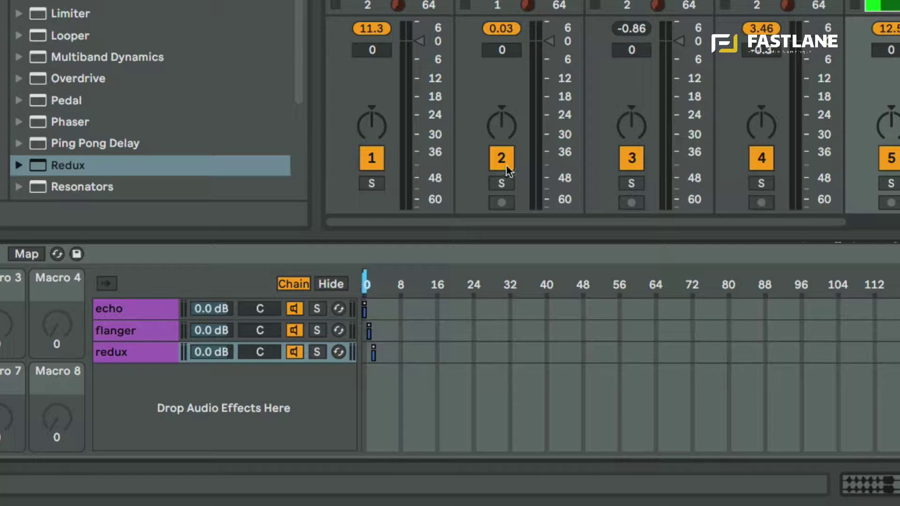
left_click(891, 183)
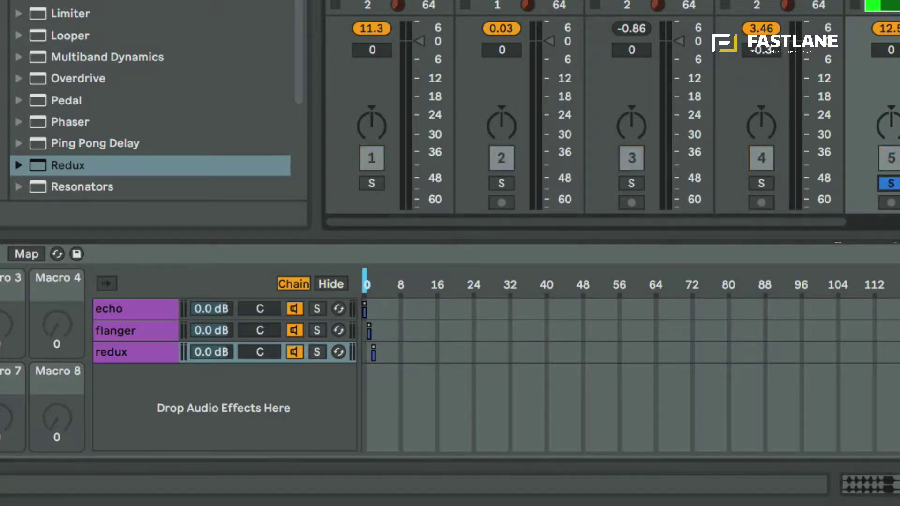
Step: Start playback and move the chain selector from the echo chain to audition the zones
key("space")
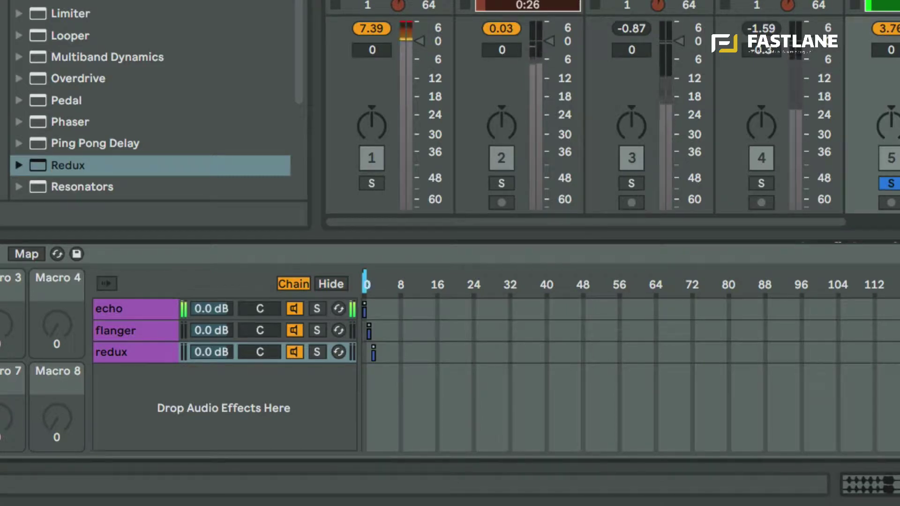
left_click(141, 309)
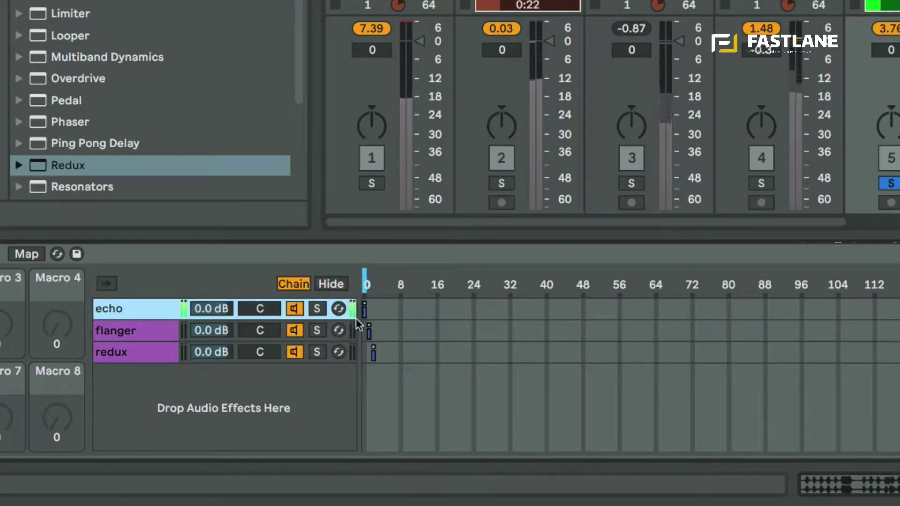
left_click(366, 281)
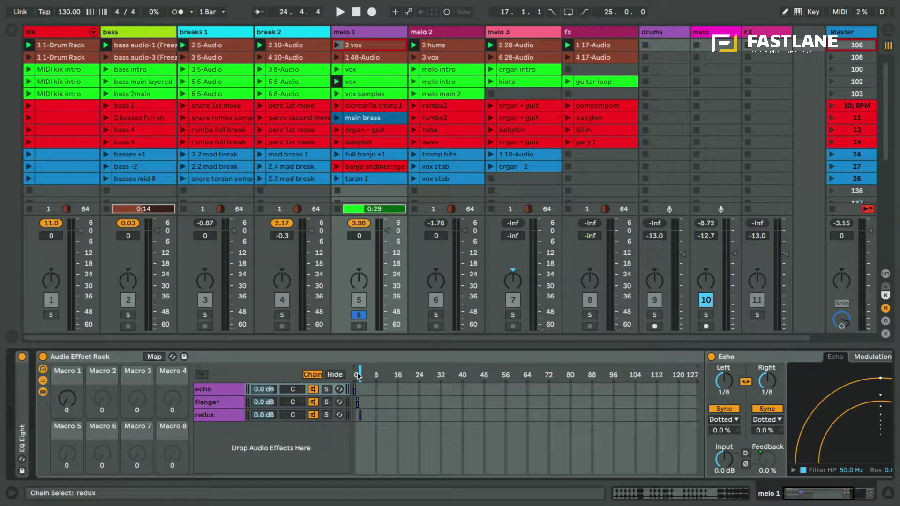
Step: Inspect the 2 vox clip's envelope and set the rack's chain selector to echo
key("shift+Tab")
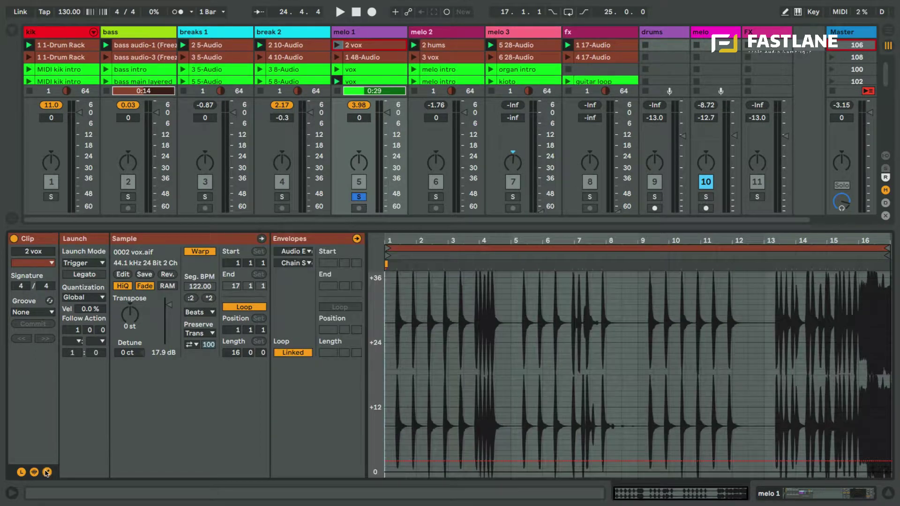
key("shift+Tab")
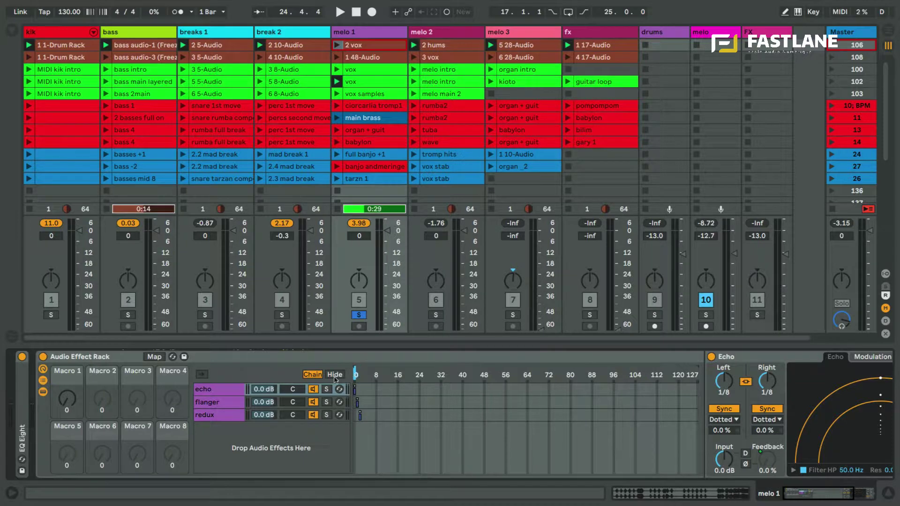
left_click(205, 392)
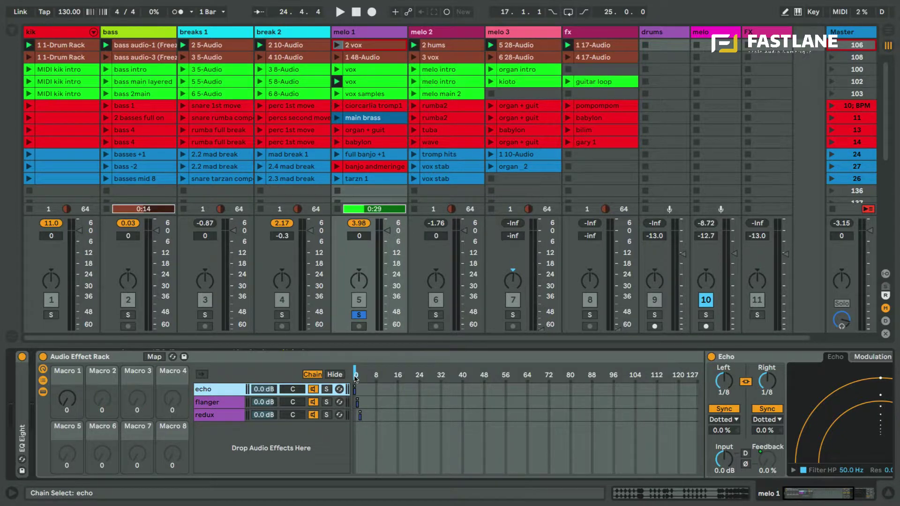
key("shift+Tab")
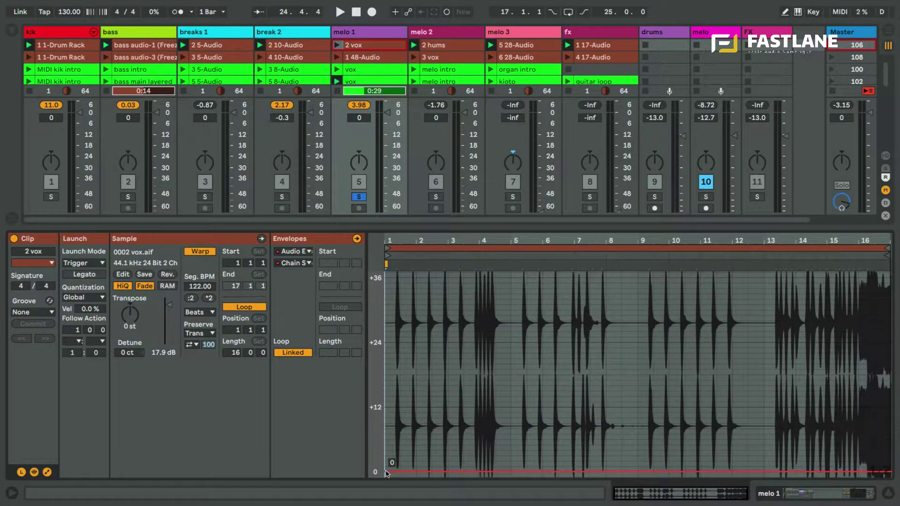
left_click(387, 473)
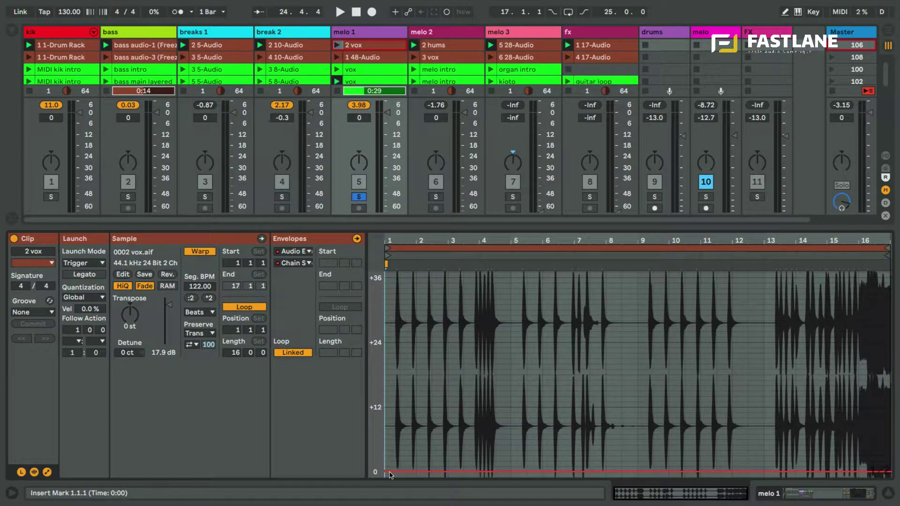
key("shift+Tab")
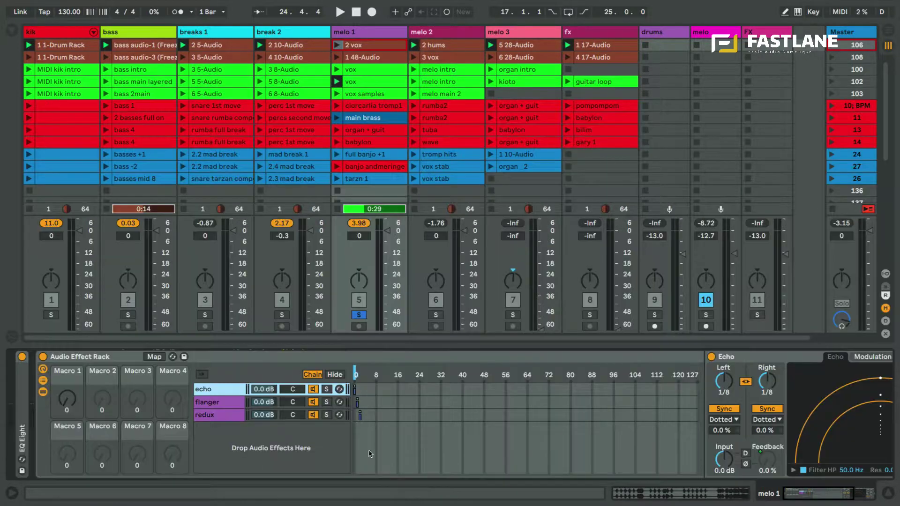
left_click(356, 377)
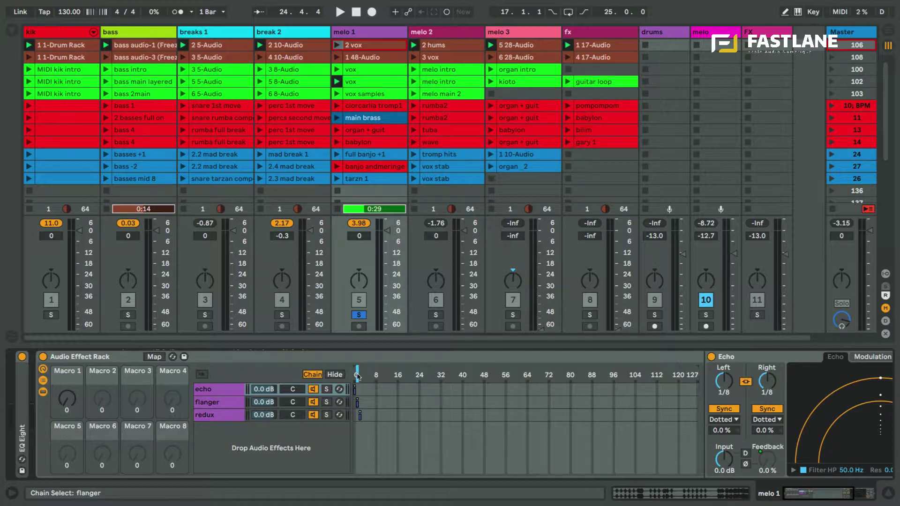
Step: Check the 1 48-Audio clip, then set the vox clip's chain-selector envelope to 2
left_click(364, 59)
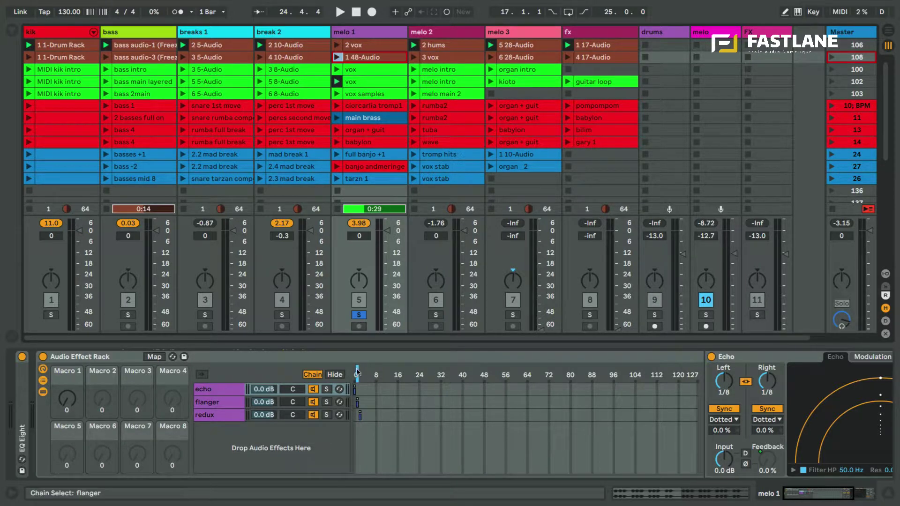
key("shift+Tab")
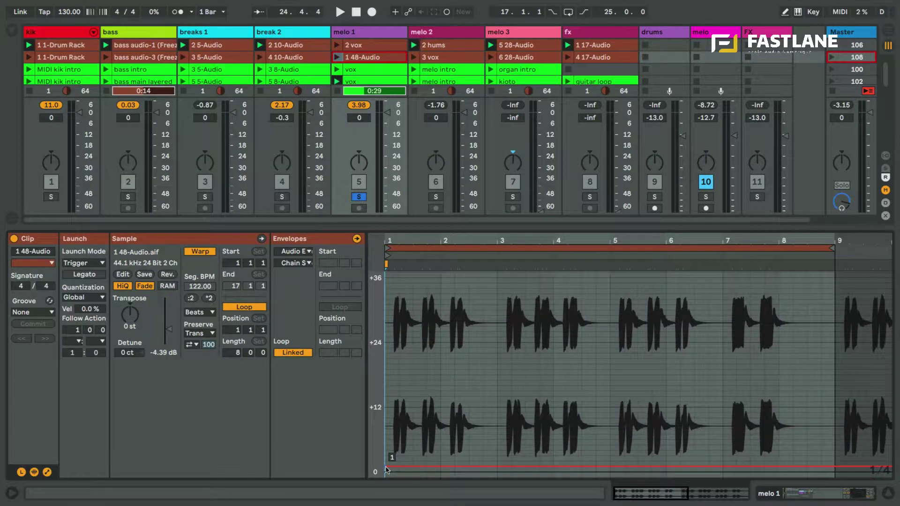
key("shift+Tab")
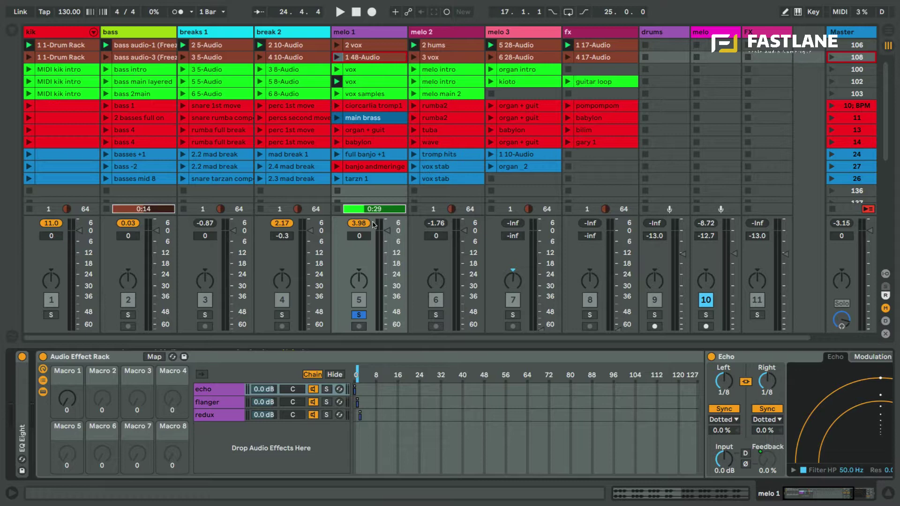
left_click(350, 69)
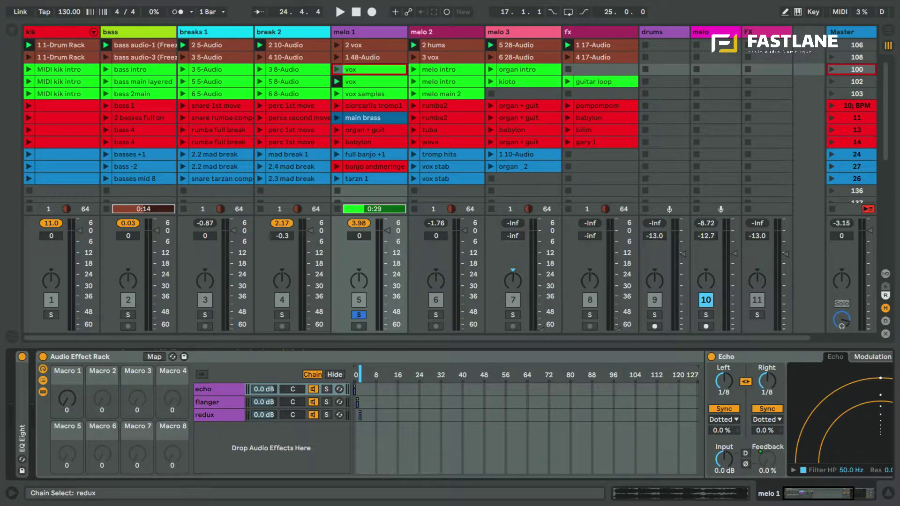
key("shift+Tab")
left_click(381, 461)
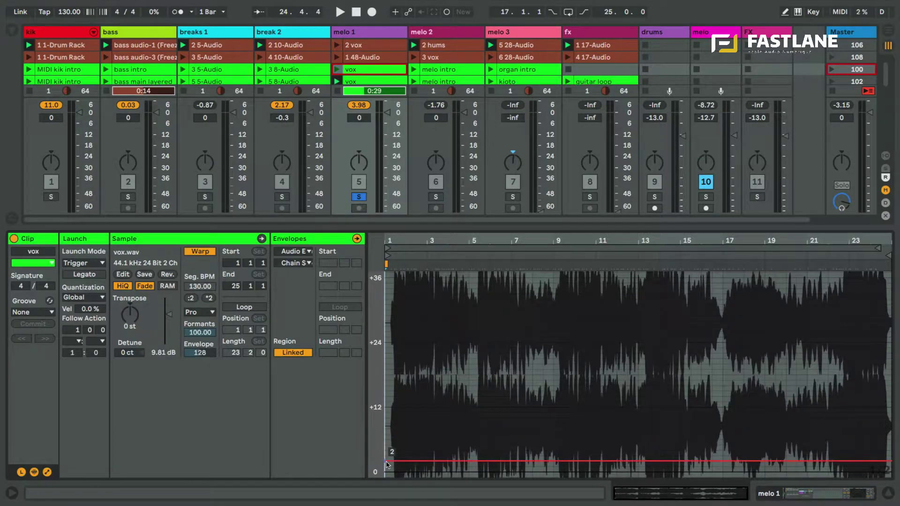
key("shift+Tab")
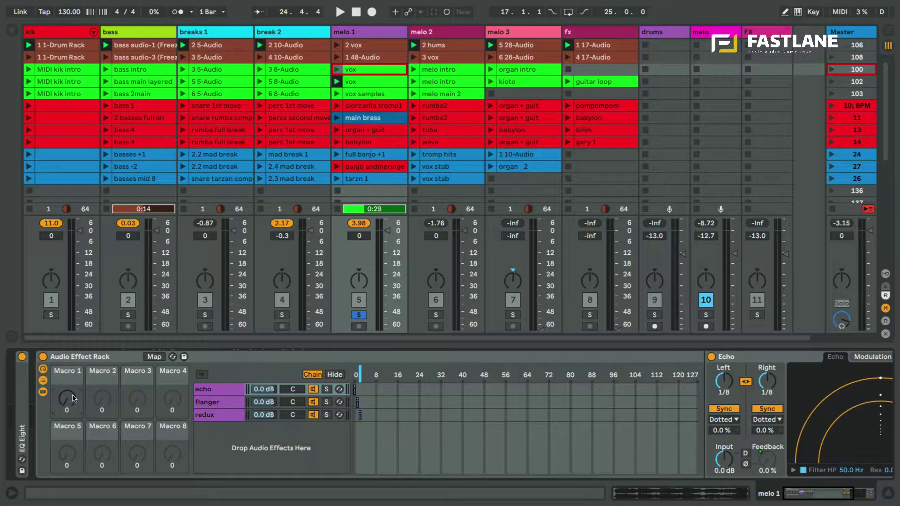
Step: Review the 2 vox, 1 48-Audio and vox clip envelopes, then play the set from 2 vox
scroll(68, 408, "right", 3)
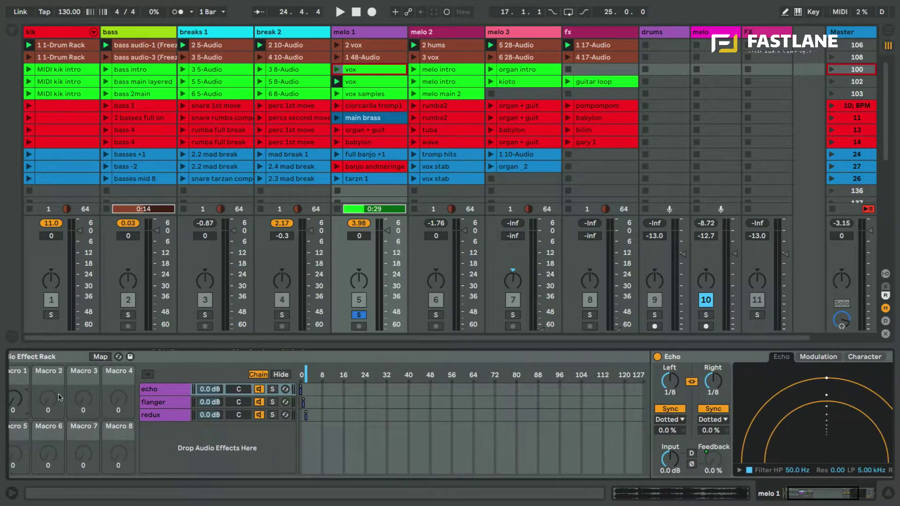
scroll(61, 399, "left", 3)
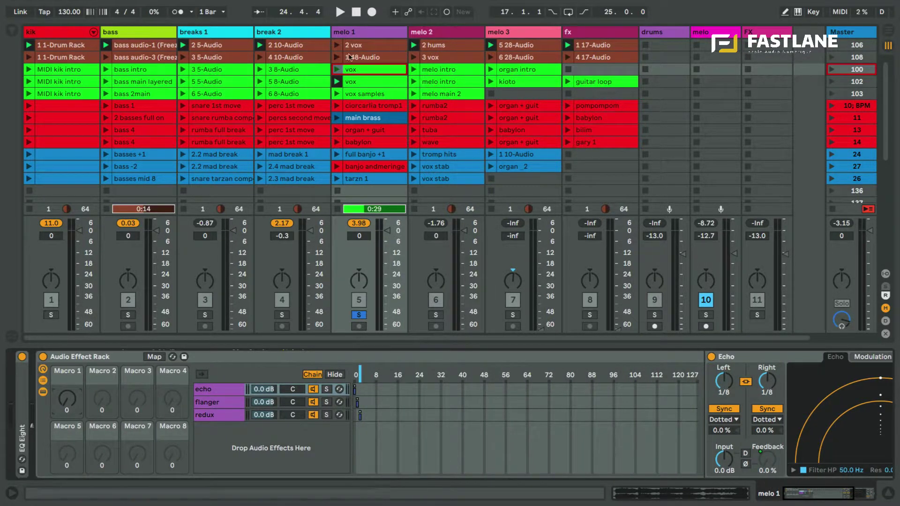
key("Up")
key("Up")
key("shift+Tab")
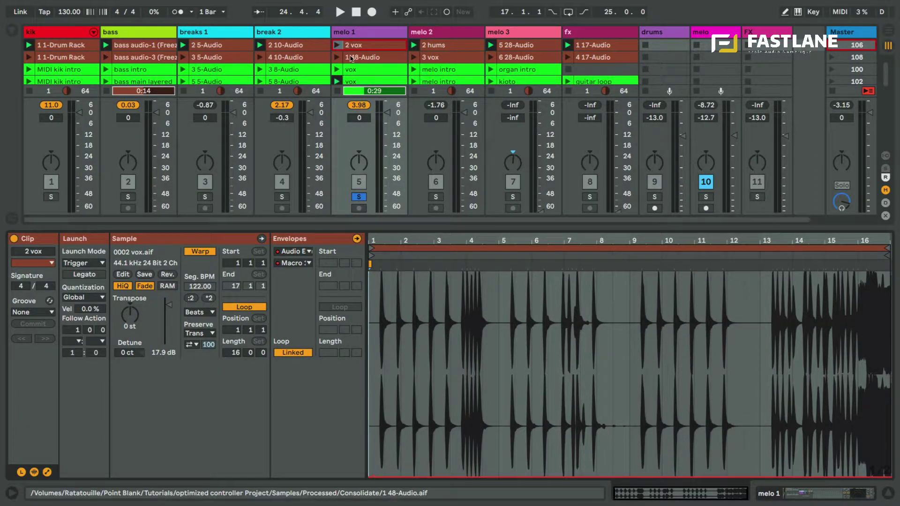
key("Down")
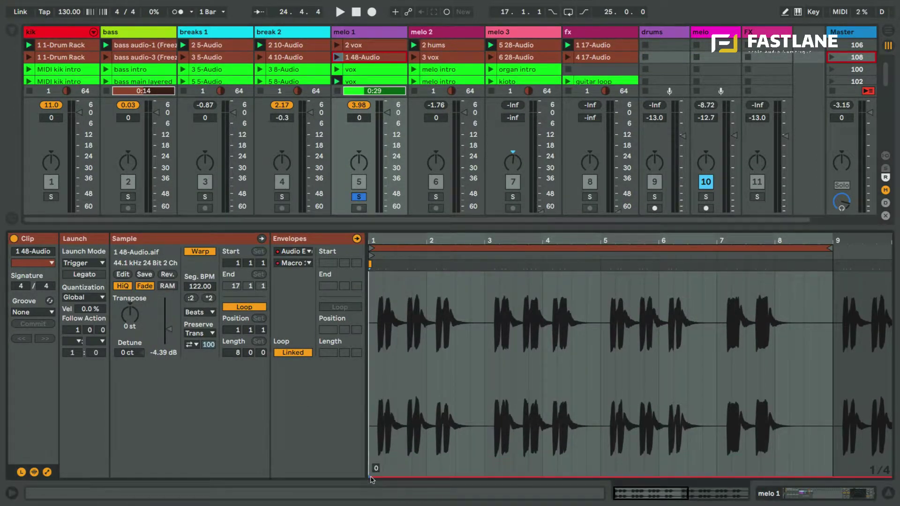
left_click(364, 68)
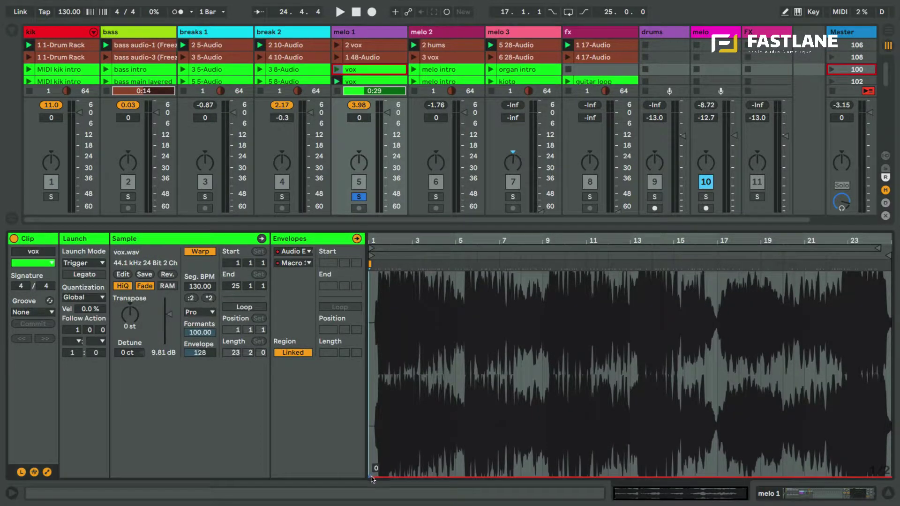
left_click(379, 366)
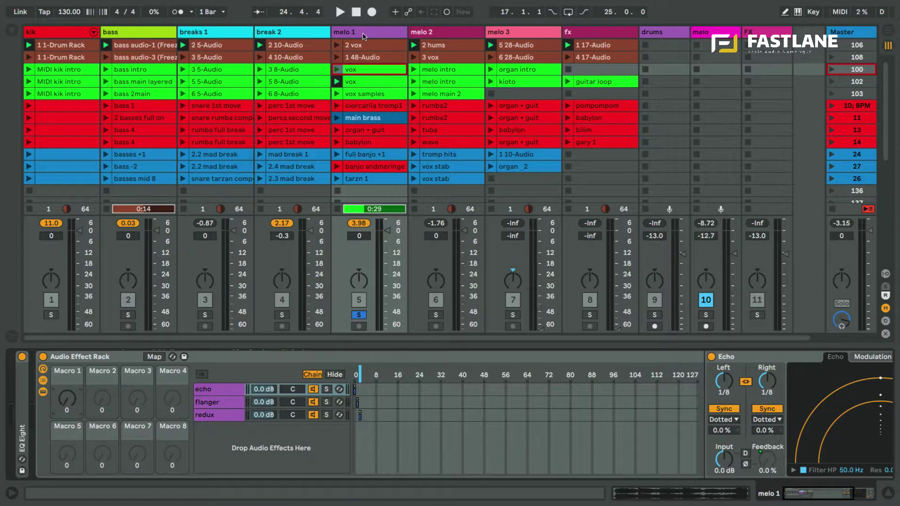
left_click(337, 45)
key("space")
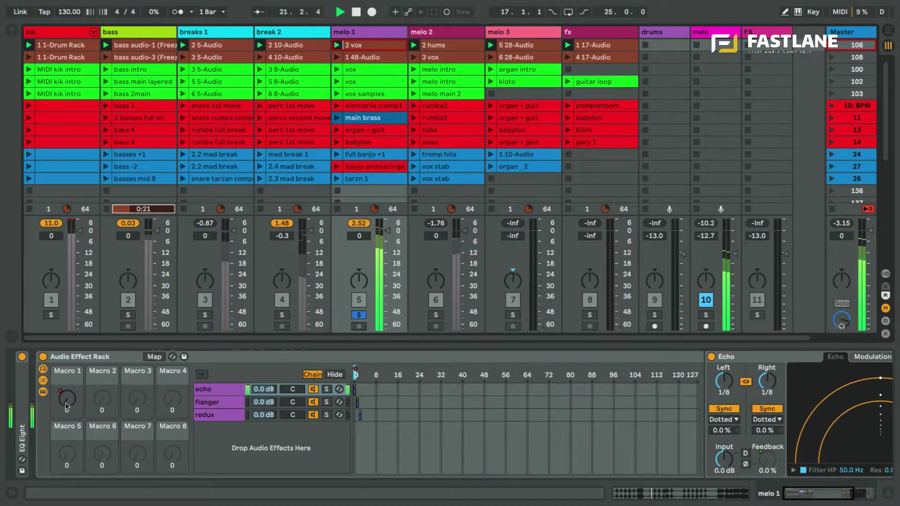
Step: Raise Macro 1 to 76 during playback to increase Echo Feedback, then stop playback
left_click_drag(67, 404, 67, 369)
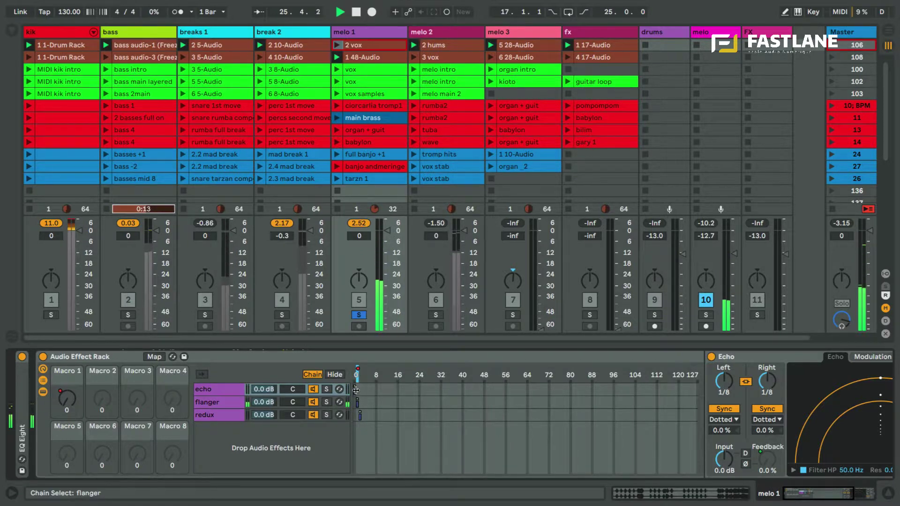
key("space")
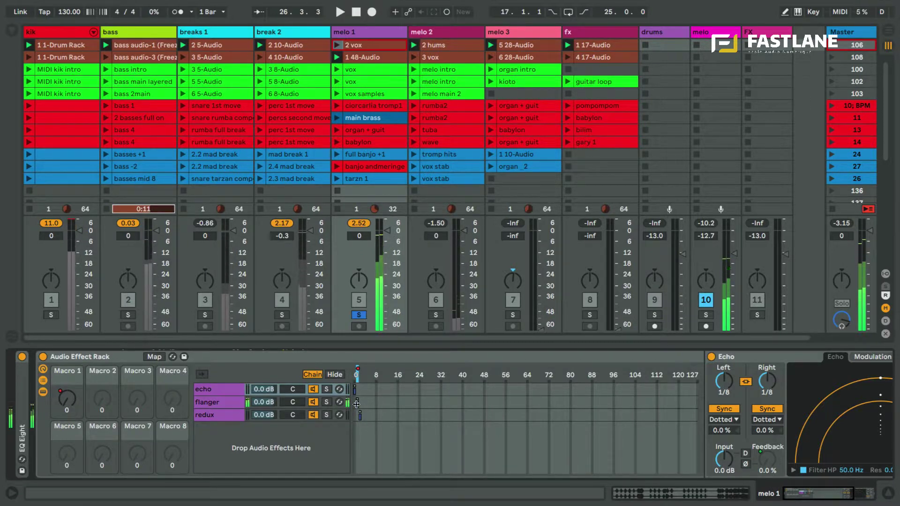
Step: Map Macro 1 to the hardware controller as Channel/CC 1/7, then relaunch the 2 vox clip
key("ctrl+m")
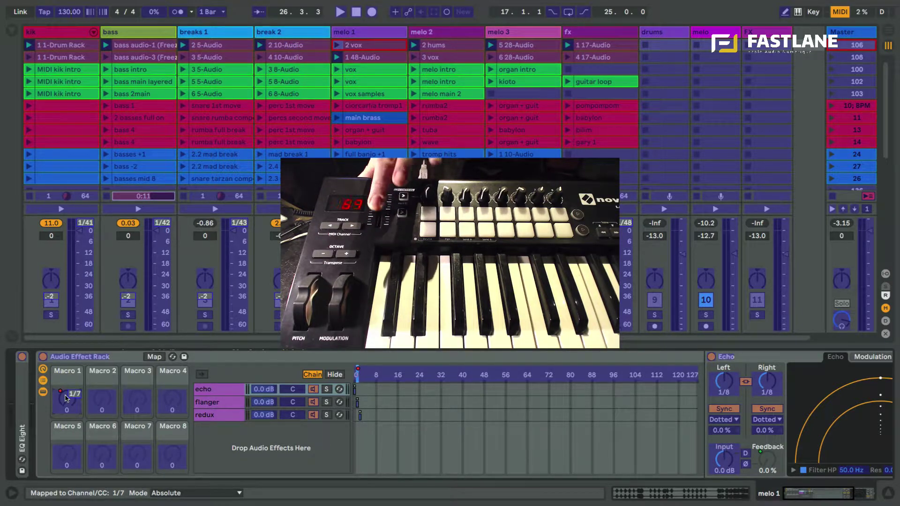
key("ctrl+m")
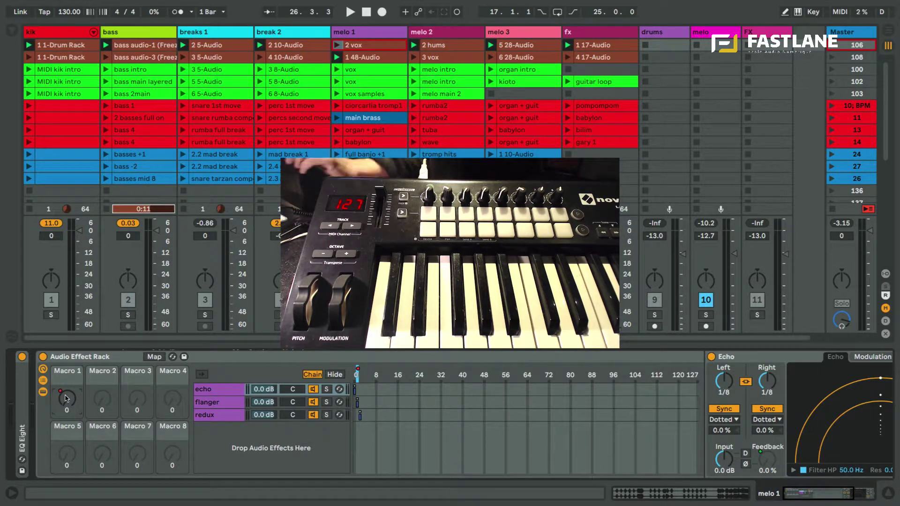
left_click(337, 46)
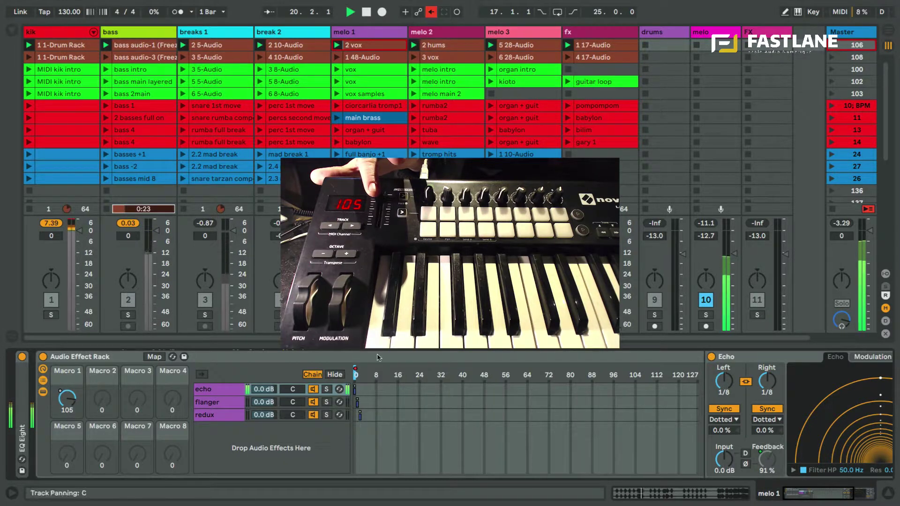
Step: Inspect the Echo device's Feedback control to confirm Macro 1 drives it
scroll(731, 461, "right", 6)
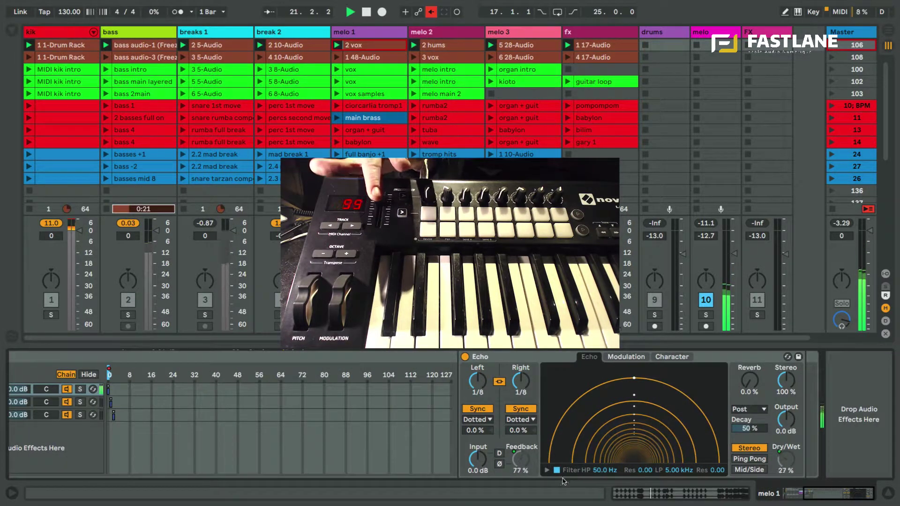
left_click(522, 465)
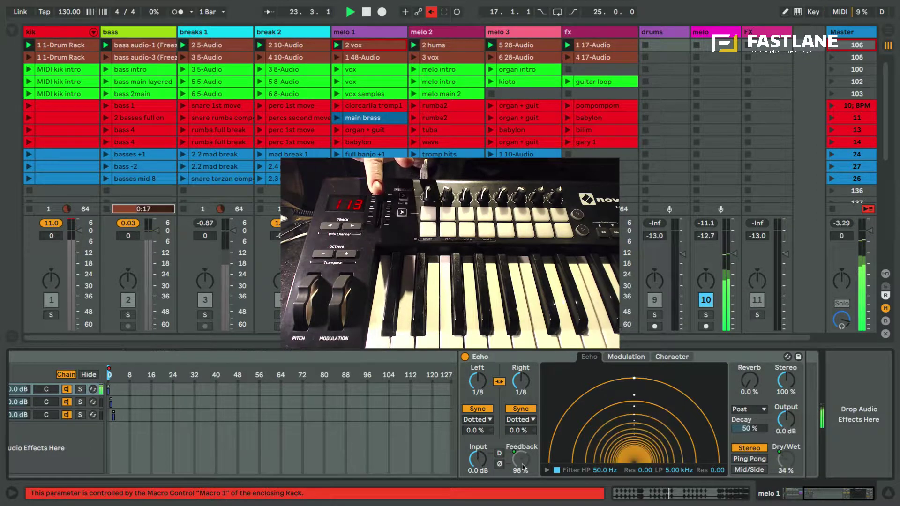
scroll(348, 356, "left", 5)
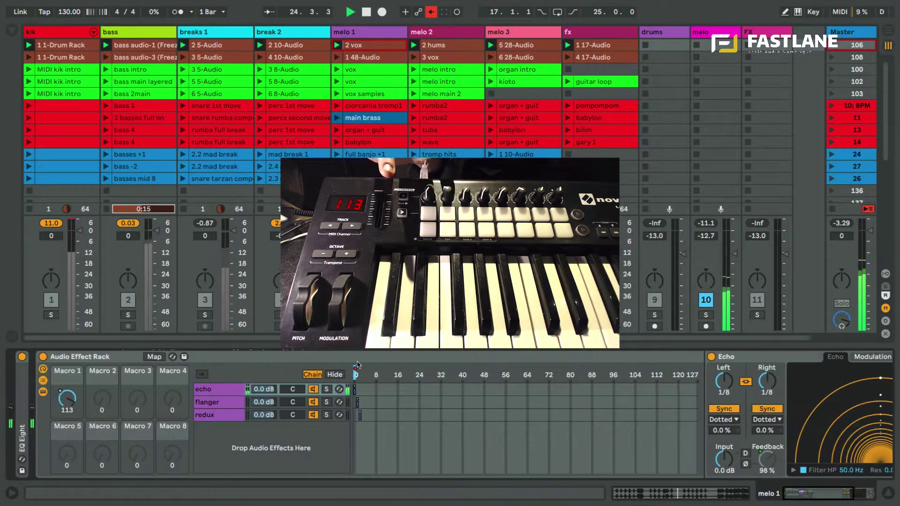
Step: Launch the 1 48-Audio clip so Macro 1 resets to 0, and show the flanger chain's device
left_click(336, 57)
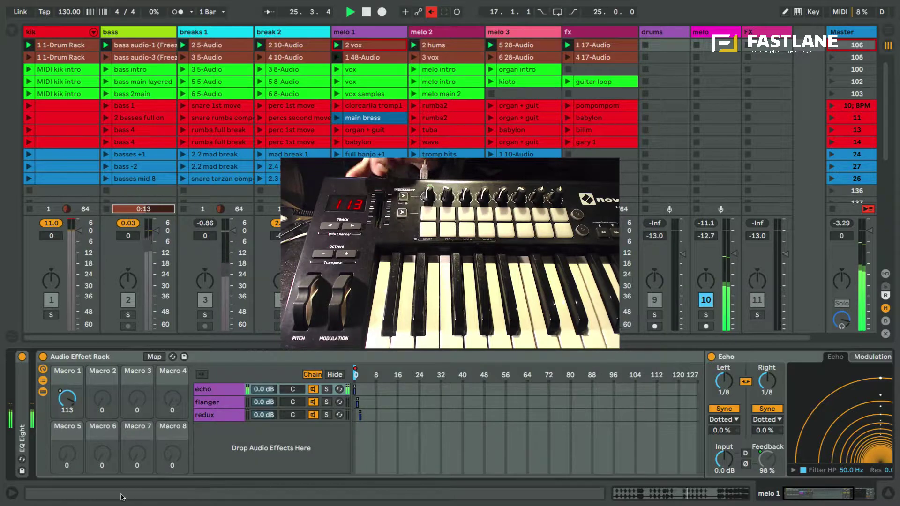
left_click(69, 412)
key("Delete")
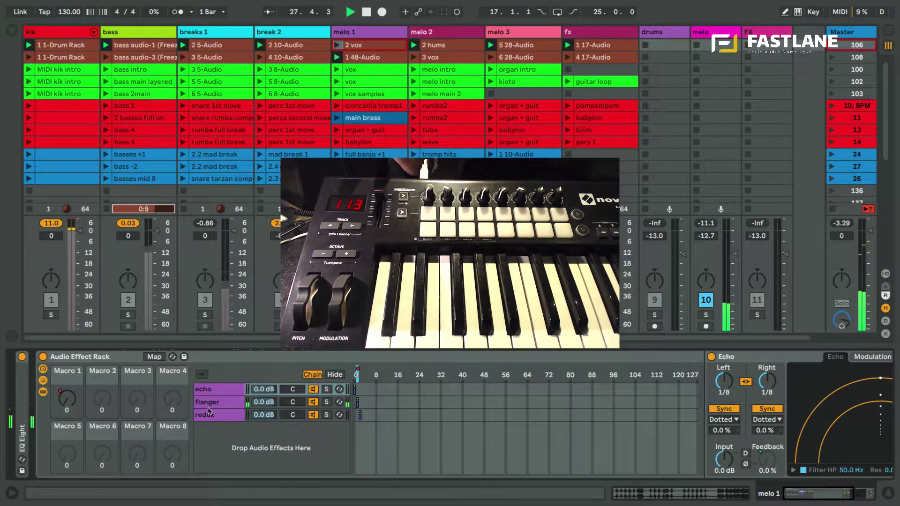
left_click(209, 406)
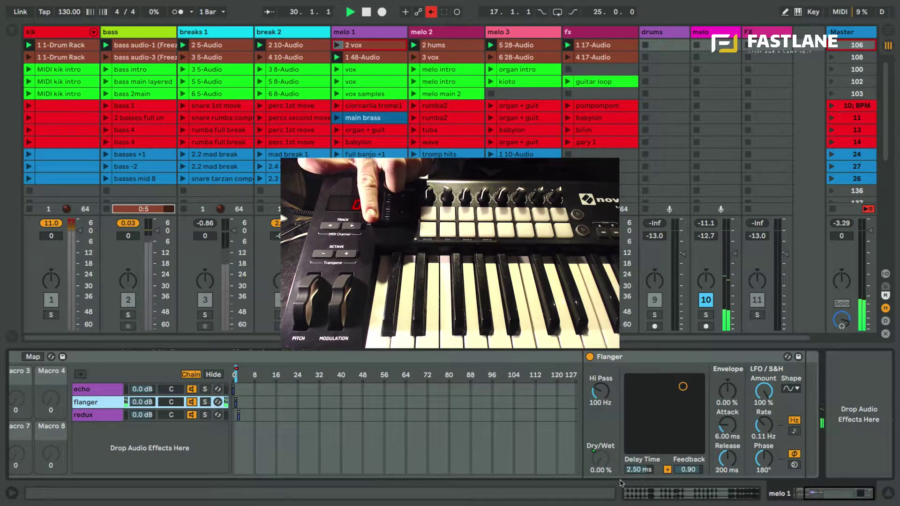
Step: Scroll the rack view up to bring the flanger chain into view
scroll(337, 448, "up", 3)
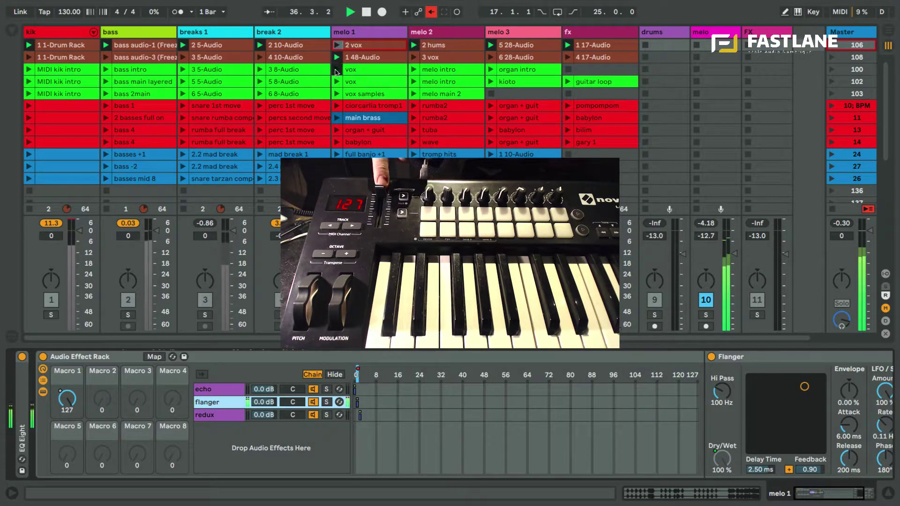
Step: Launch the vox clip on melo 1 so Macro 1 drops to 0 and the Flanger returns to 0% Dry/Wet
left_click(336, 70)
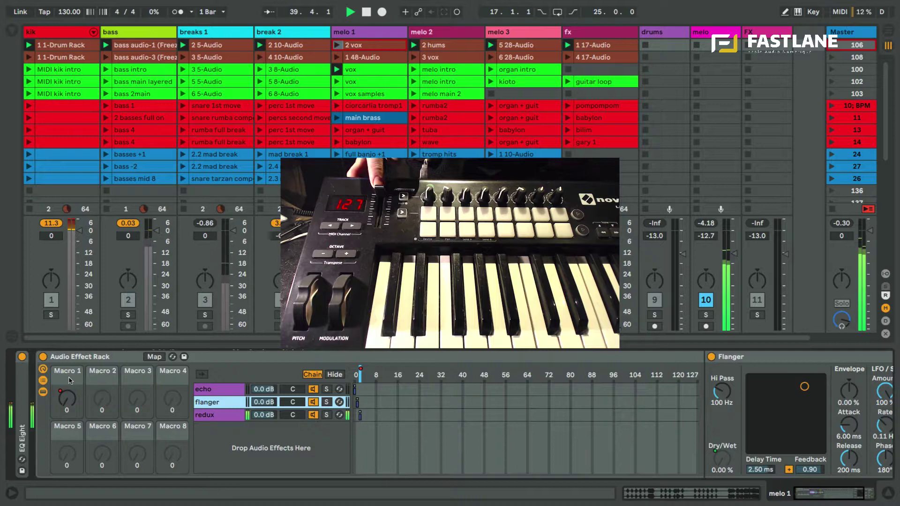
mouse_move(10, 450)
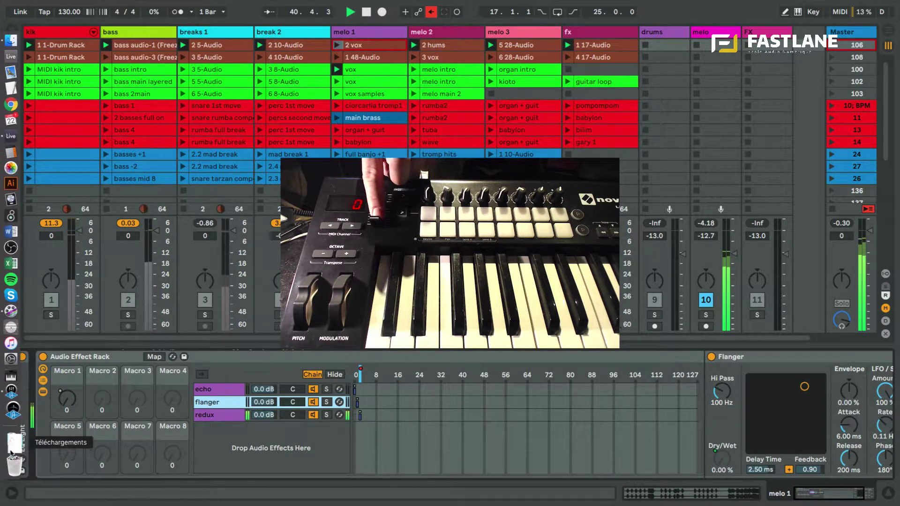